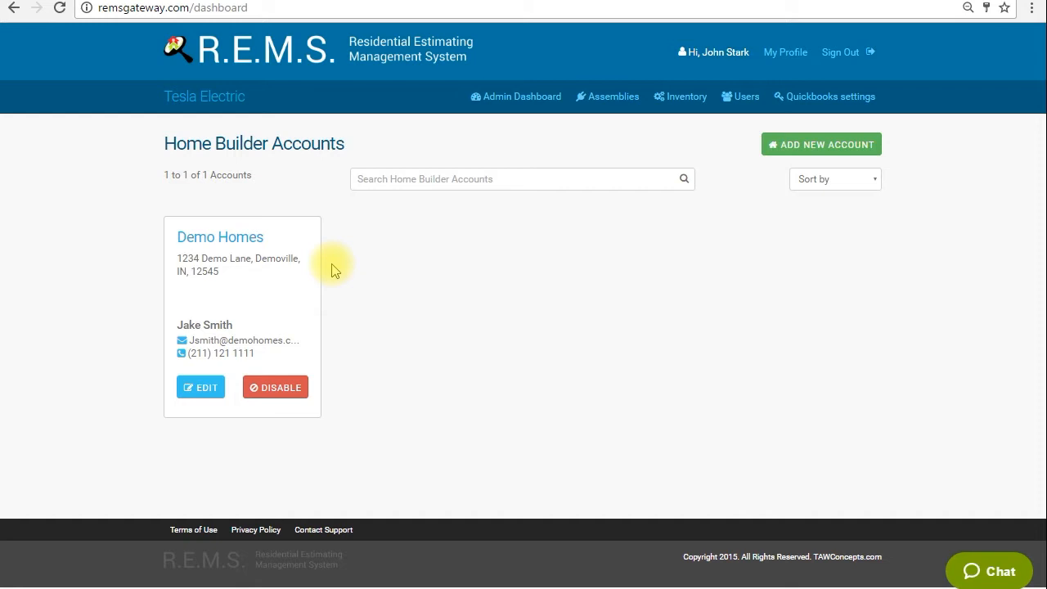
Look through the company's assemblies and the first two pages of the Demo Supply House inventory list
click(624, 99)
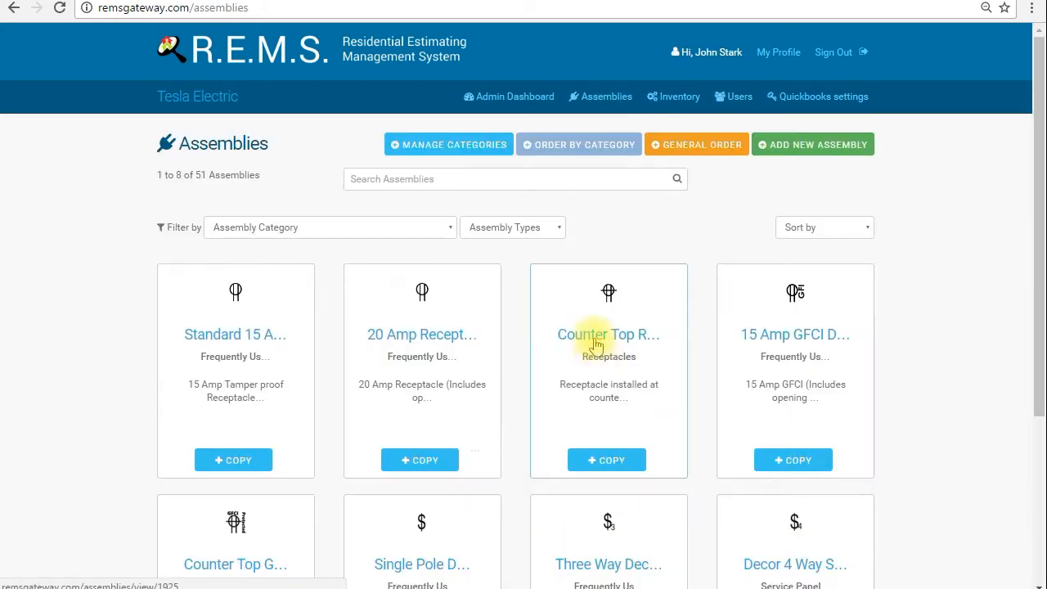
scroll(523, 343, down, 3)
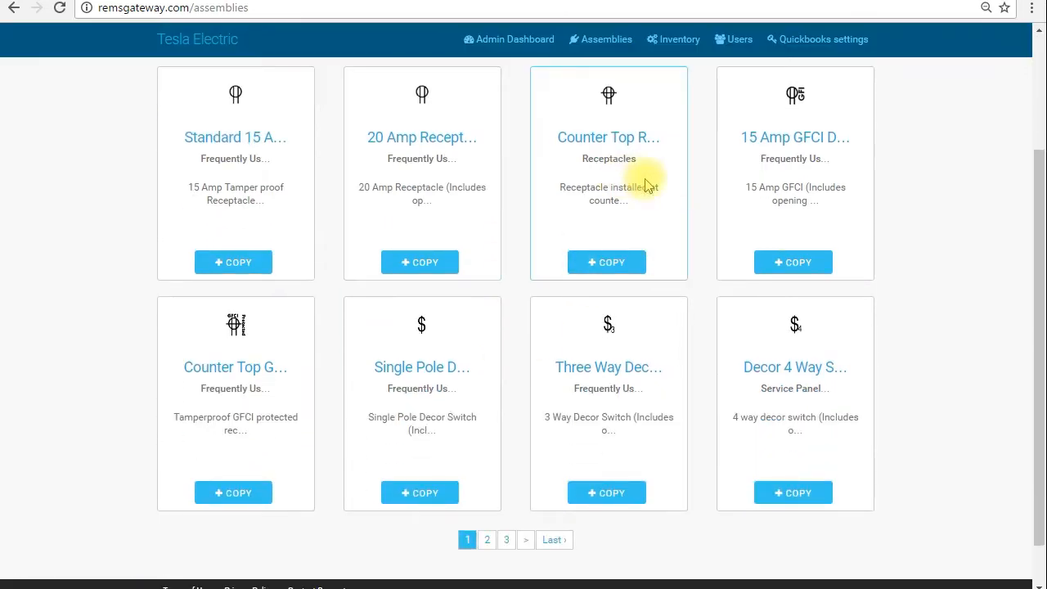
click(678, 40)
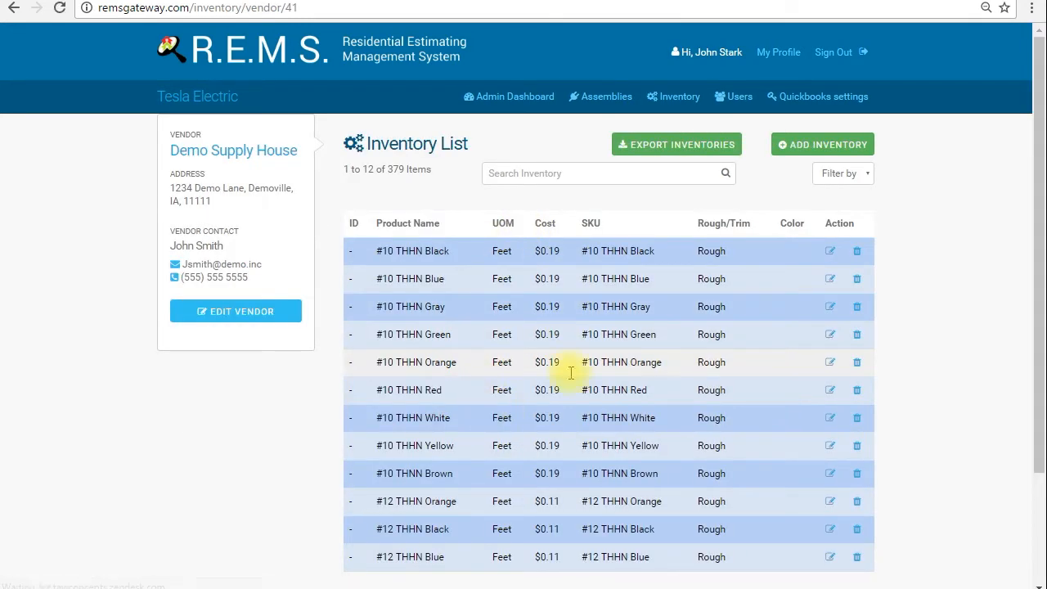
scroll(751, 417, down, 3)
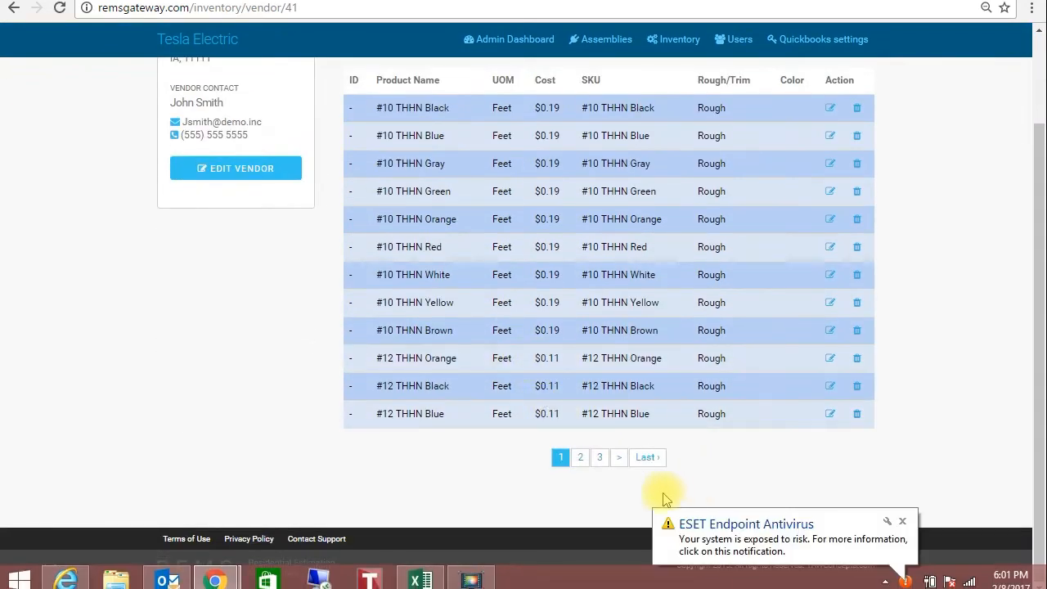
click(582, 459)
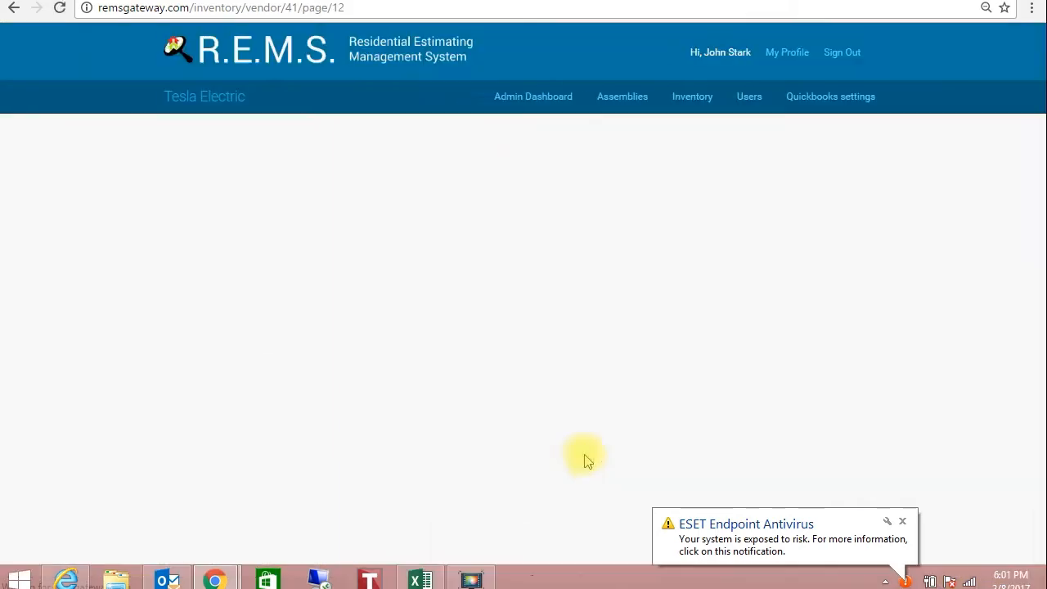
scroll(585, 449, down, 2)
scroll(589, 446, down, 1)
scroll(573, 426, up, 5)
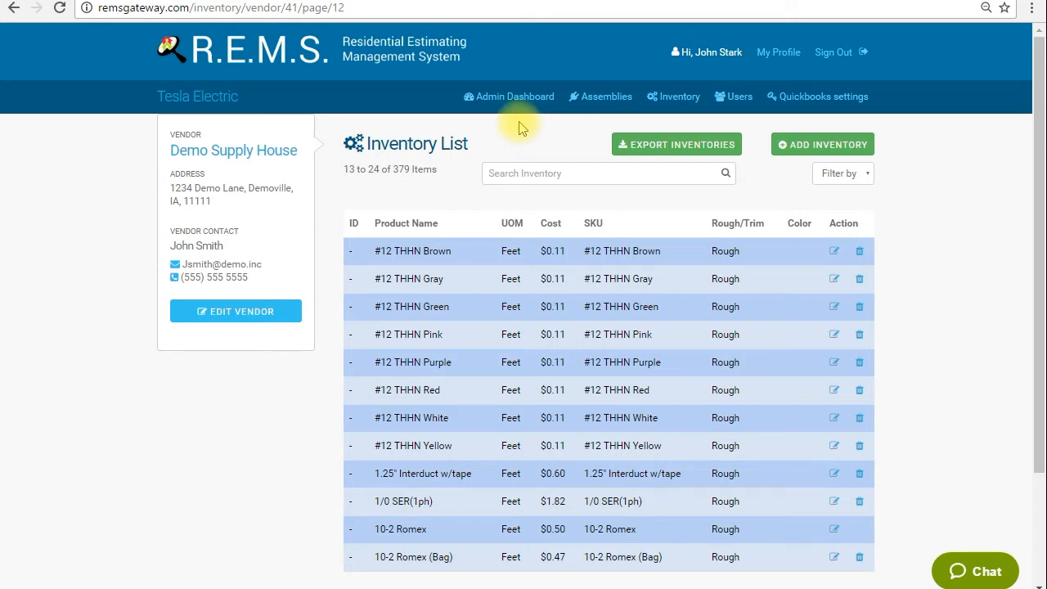
Open the Demo Residence project in the Demo Homes builder account and bring up its project plan for editing
click(530, 97)
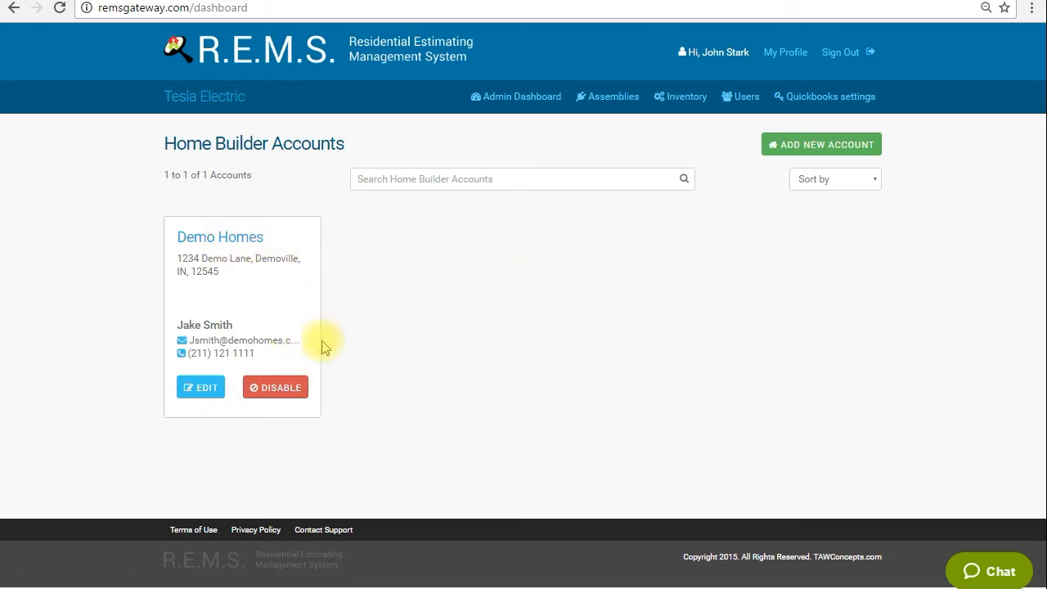
click(221, 243)
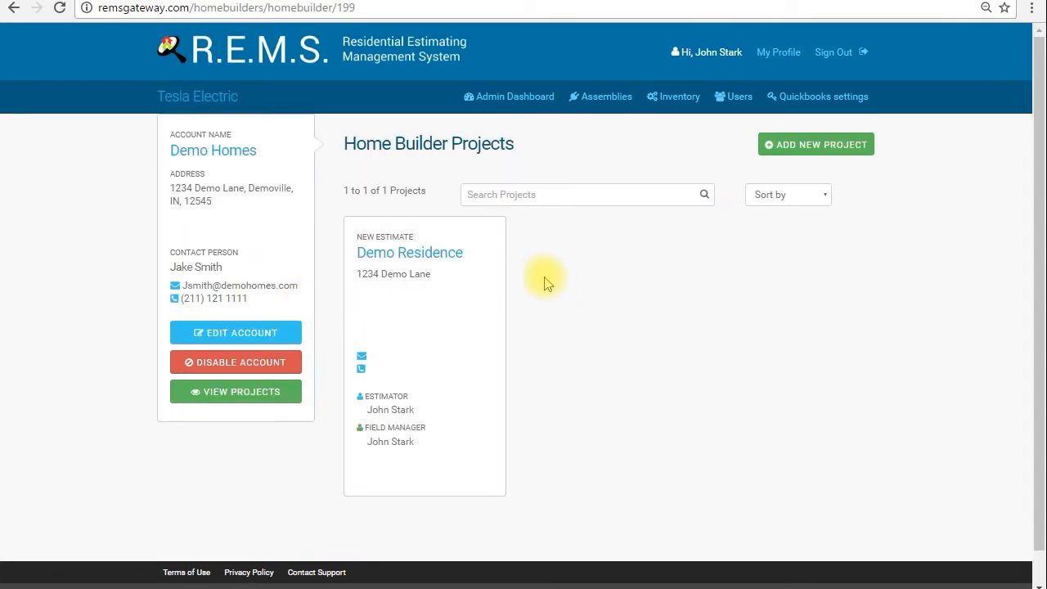
click(423, 259)
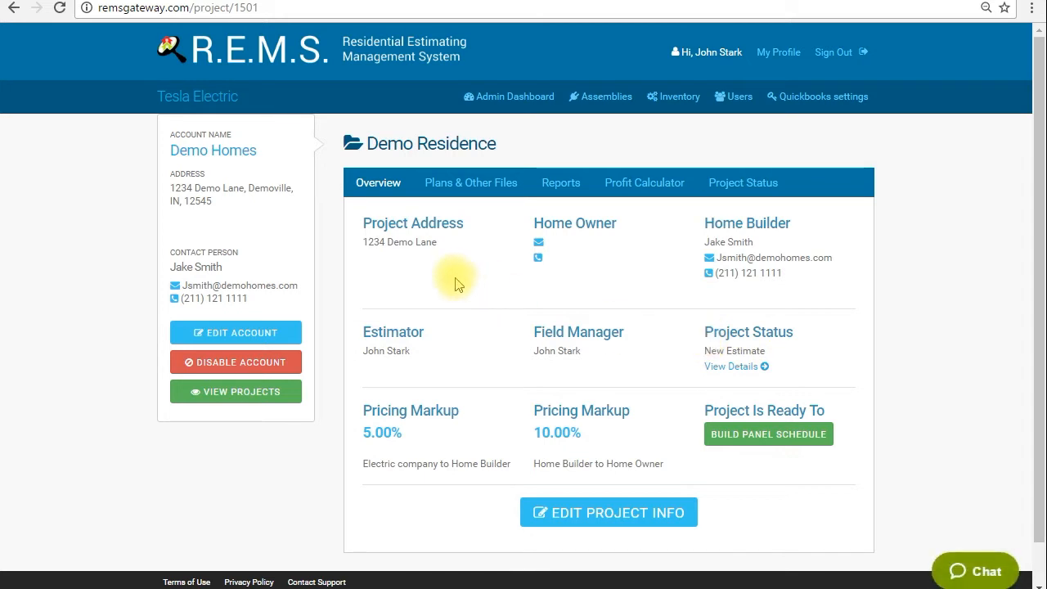
click(474, 188)
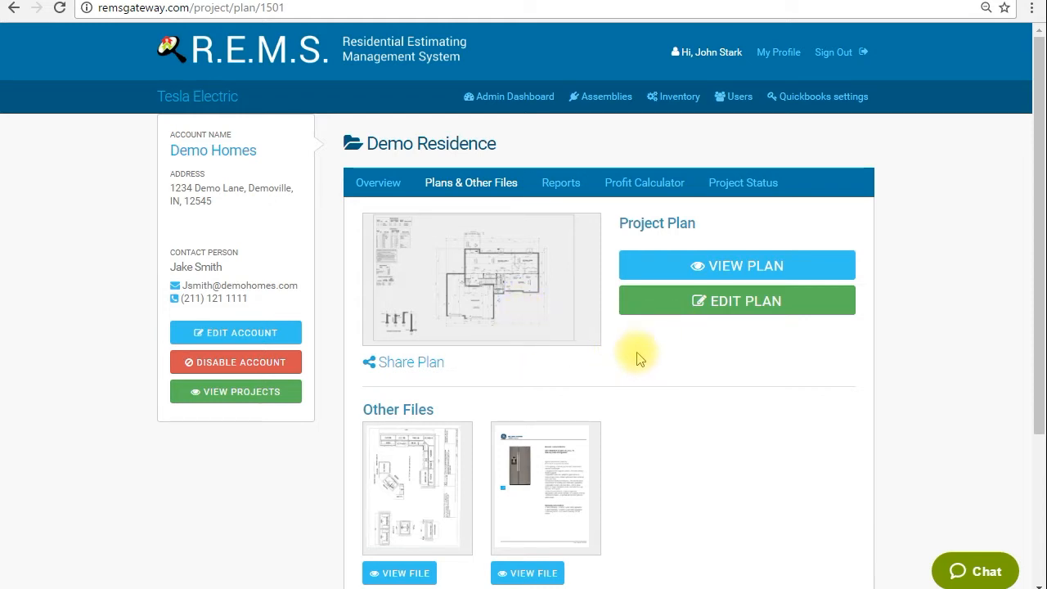
click(708, 315)
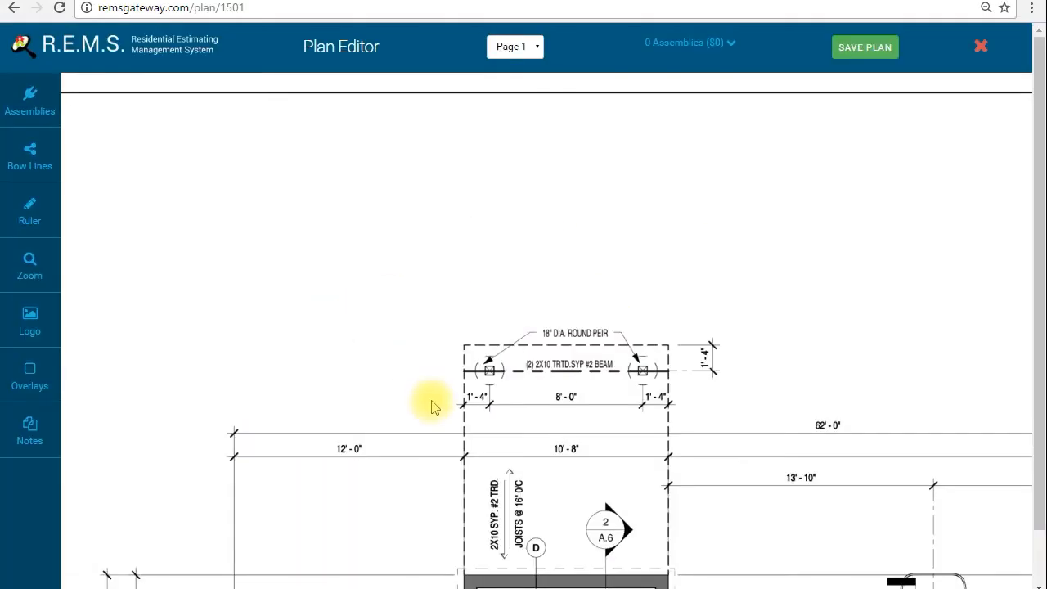
Look over the plan's first page, then show page 2 and examine the area around the great room, entry and office
drag(400, 473, 396, 299)
mouse_move(509, 500)
mouse_down()
mouse_move(673, 451)
mouse_move(533, 420)
mouse_move(414, 294)
mouse_move(629, 468)
mouse_move(599, 425)
mouse_up()
click(527, 46)
click(515, 72)
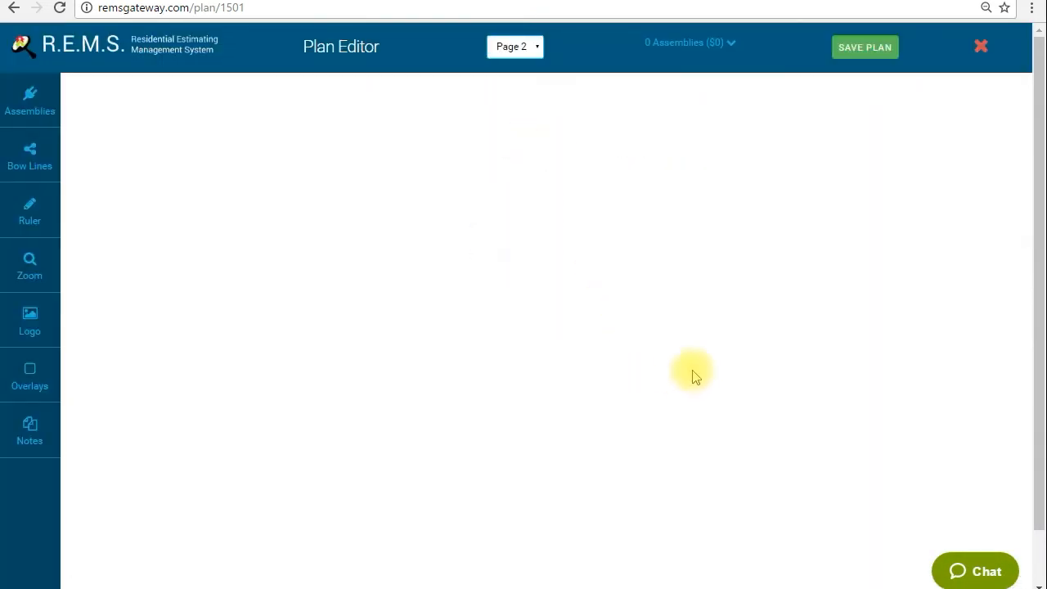
drag(731, 346, 317, 477)
drag(525, 400, 467, 182)
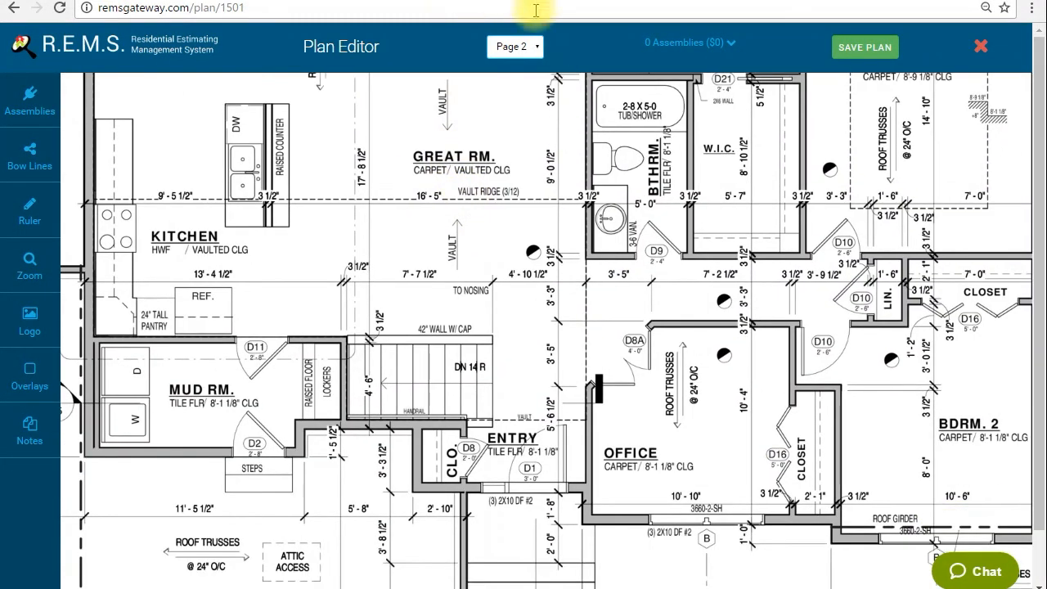
Return to page 1 of the plan and bring the optional family room into view
click(531, 47)
click(524, 64)
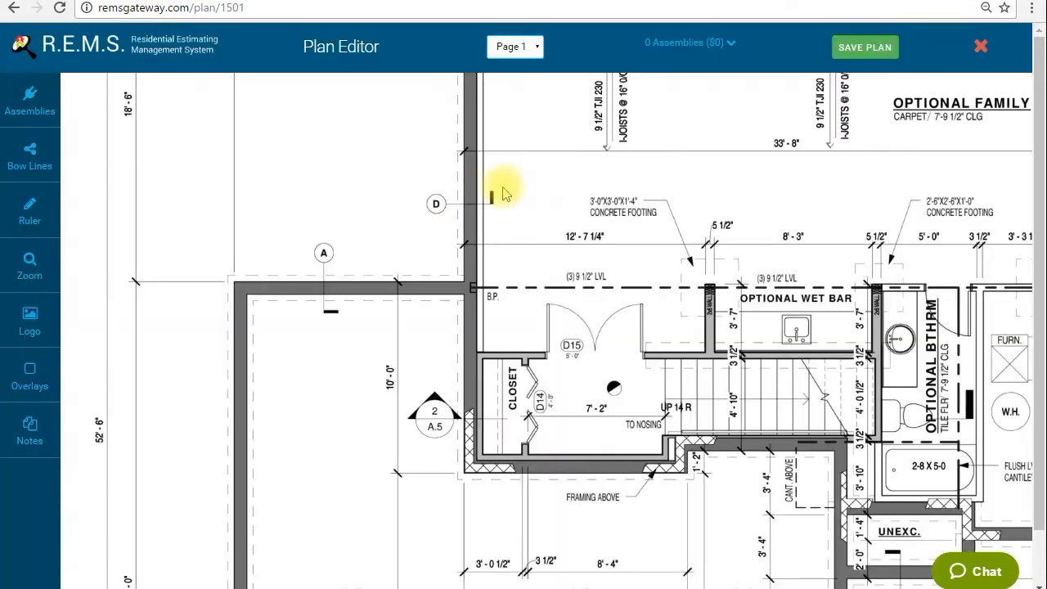
drag(694, 199, 460, 198)
drag(572, 320, 466, 342)
drag(472, 215, 483, 301)
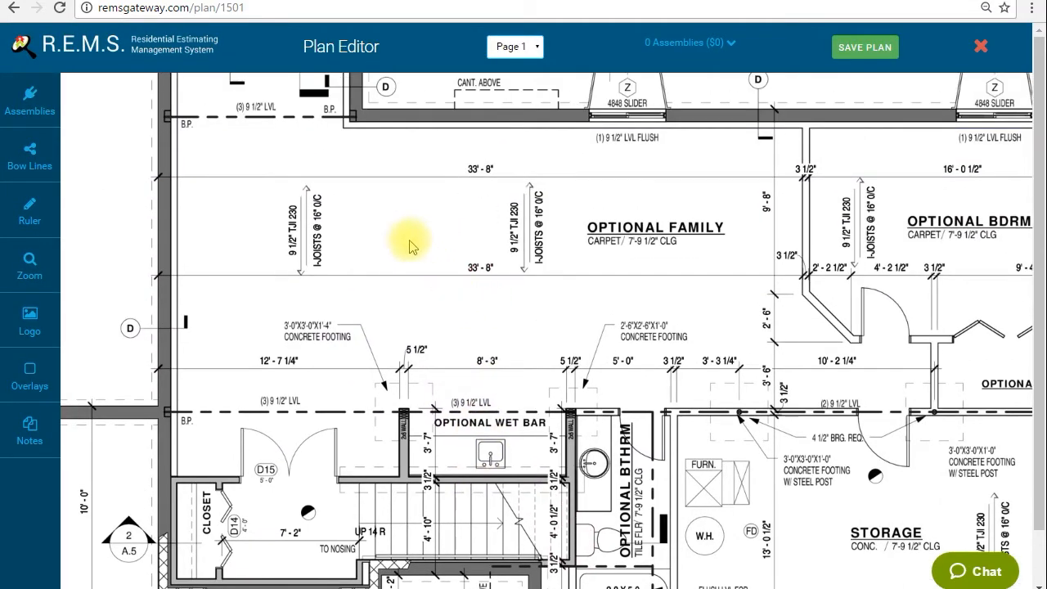
drag(422, 225, 378, 238)
drag(475, 248, 505, 287)
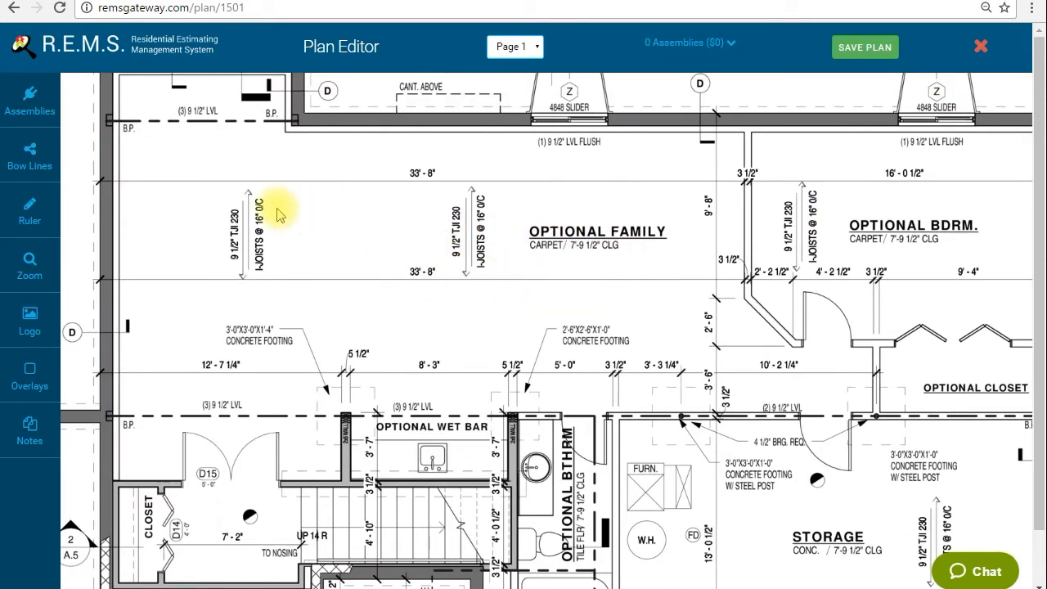
Show the opaque assemblies for all categories and look through the available electrical symbols
click(38, 109)
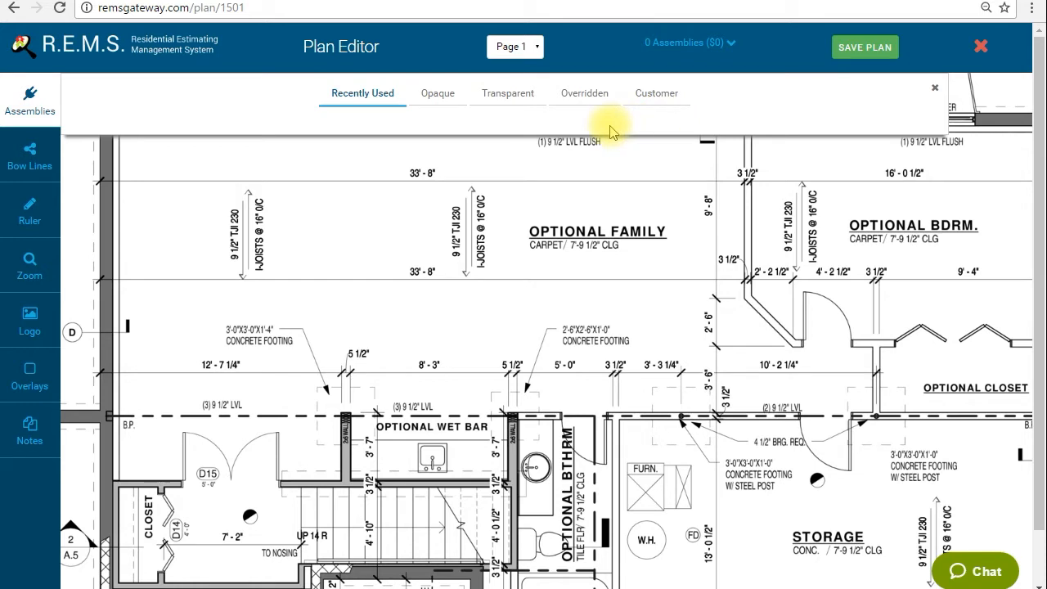
click(438, 99)
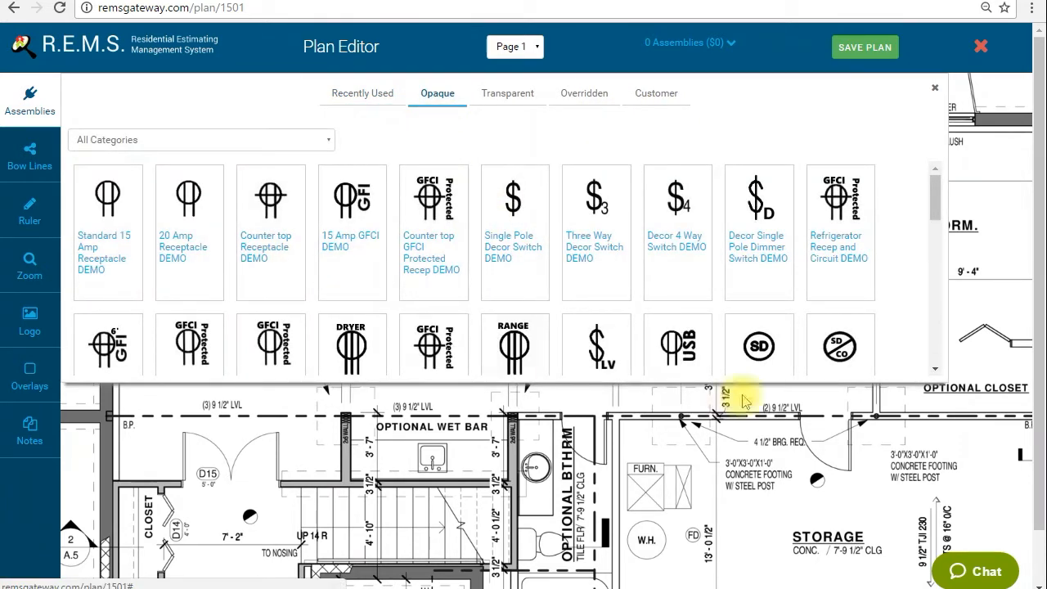
scroll(491, 238, down, 2)
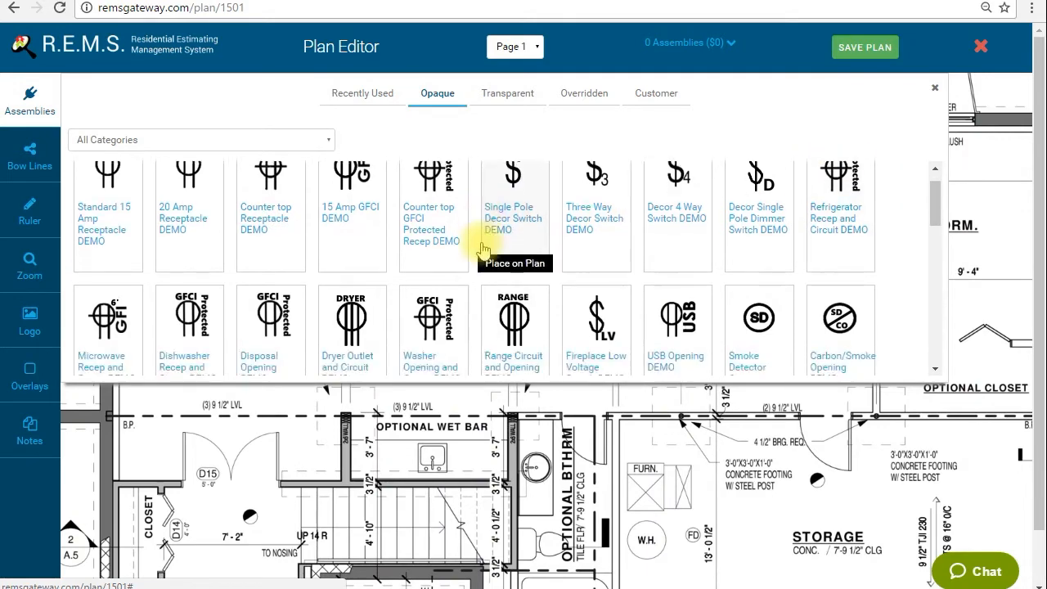
scroll(483, 250, down, 2)
scroll(484, 250, up, 3)
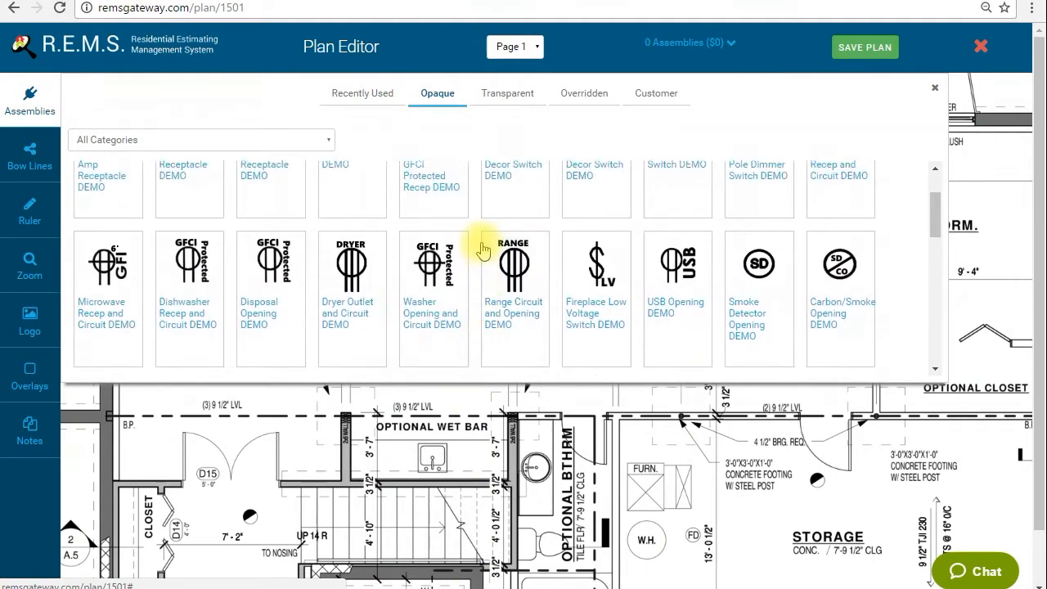
scroll(483, 250, down, 4)
scroll(483, 249, down, 1)
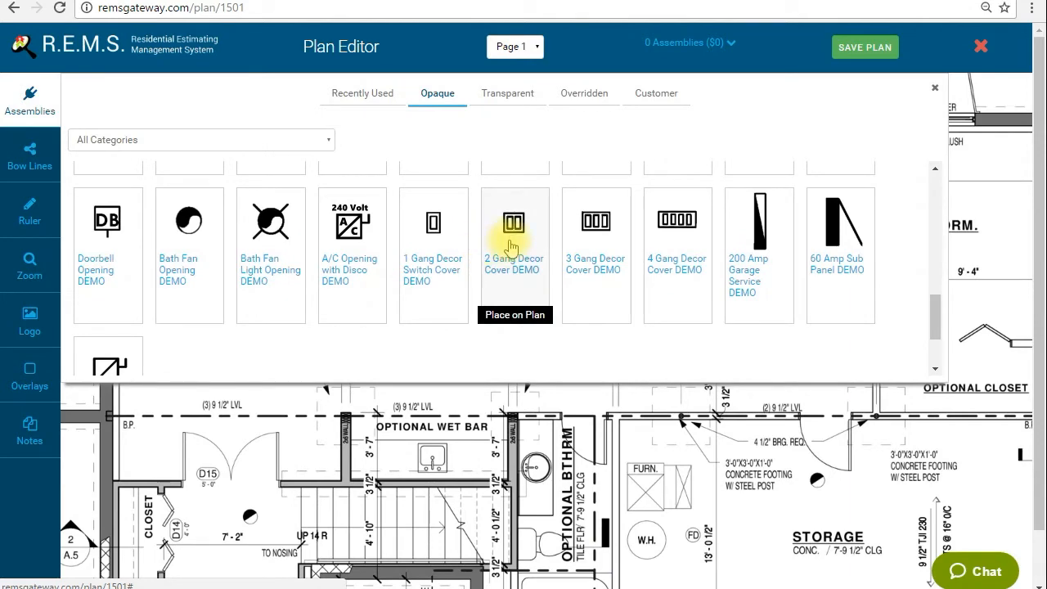
scroll(511, 258, up, 5)
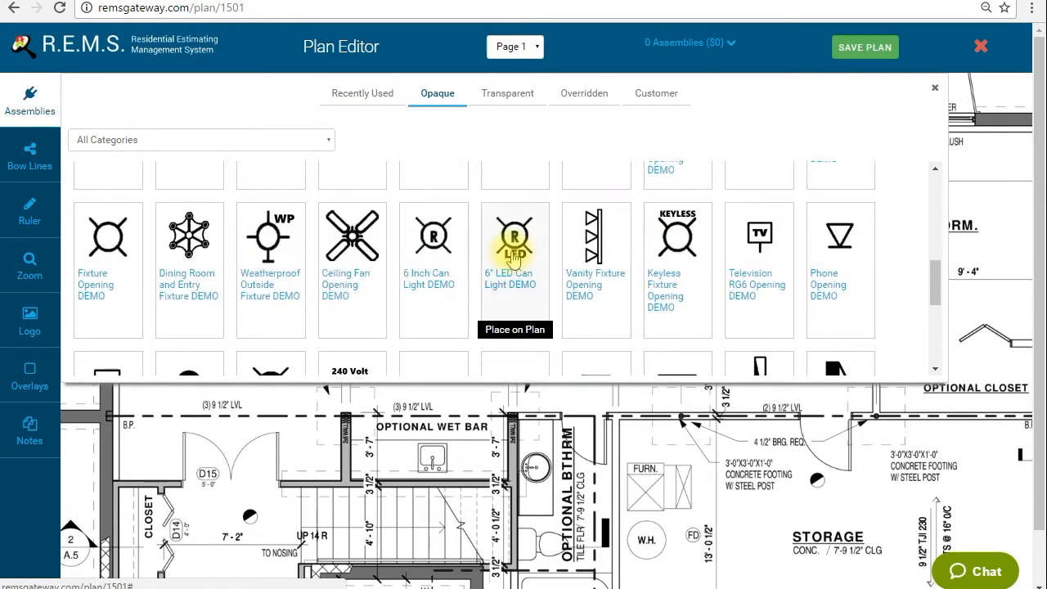
scroll(513, 260, up, 2)
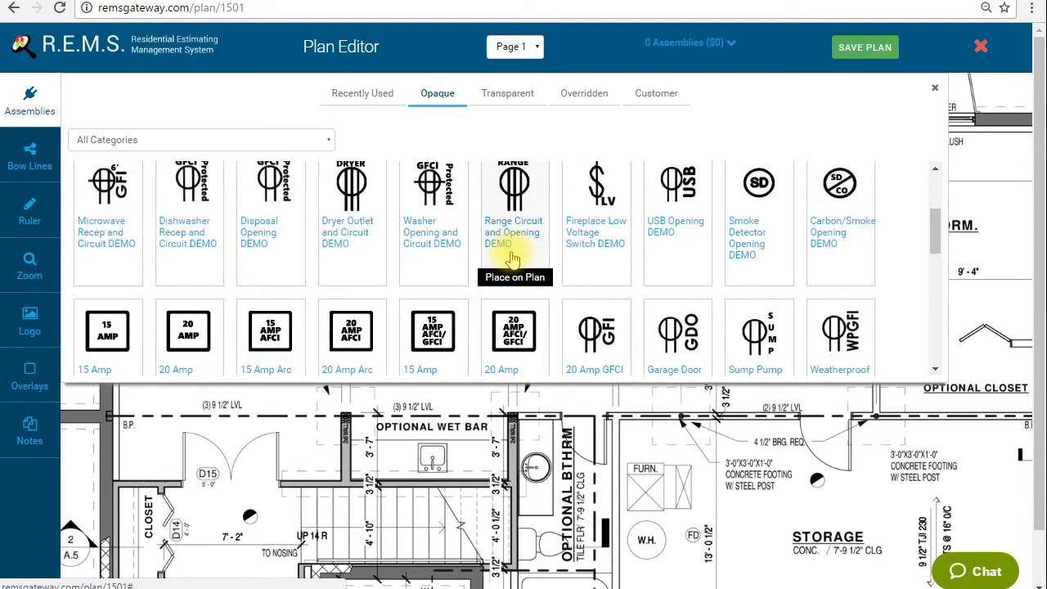
scroll(513, 260, up, 1)
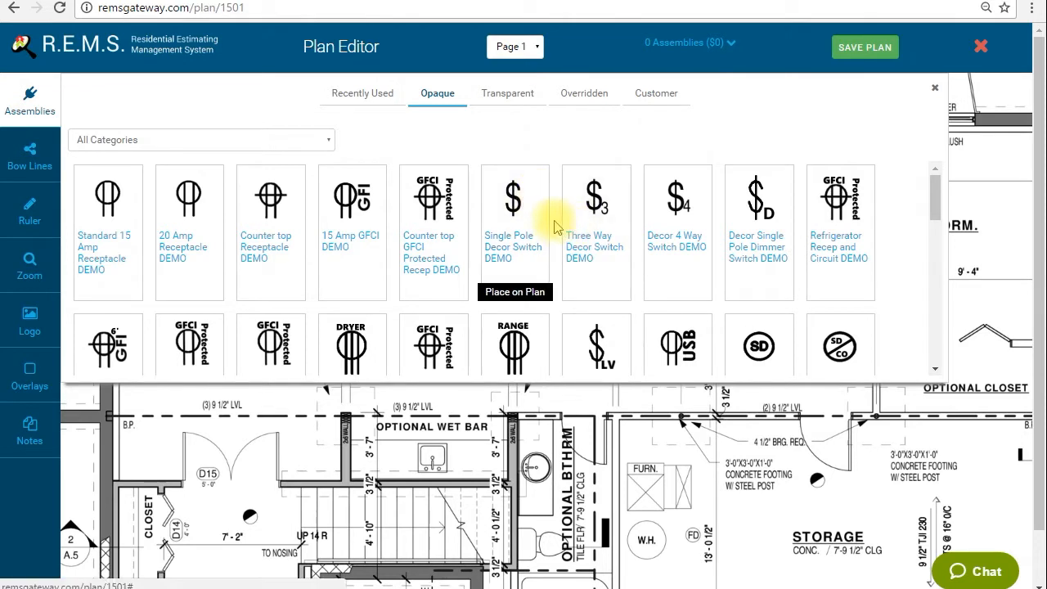
Place a Single Pole Decor Switch DEMO assembly beside the optional bedroom door
click(522, 237)
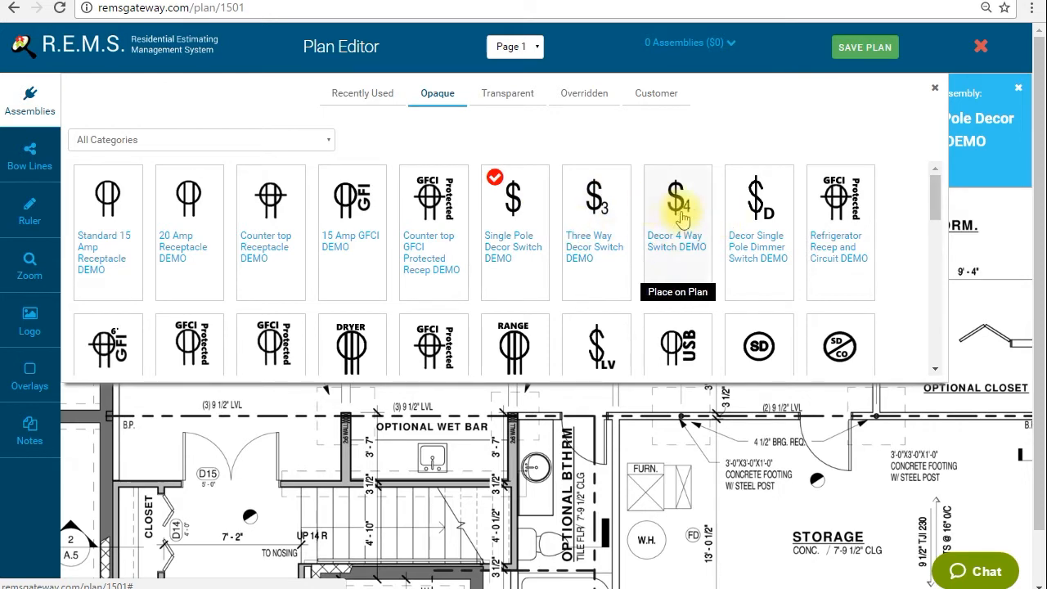
click(22, 114)
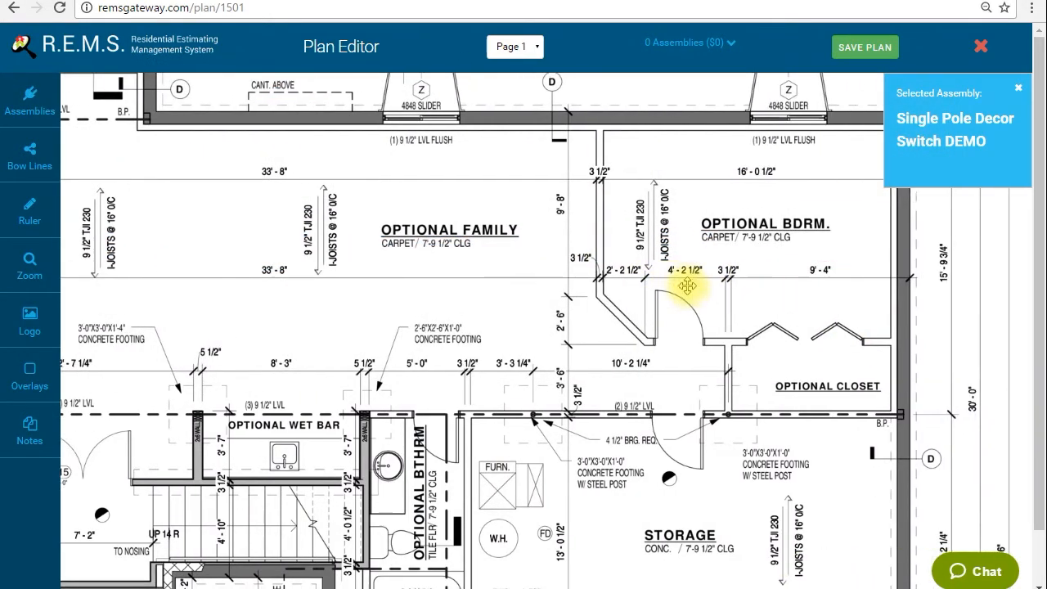
drag(687, 284, 618, 282)
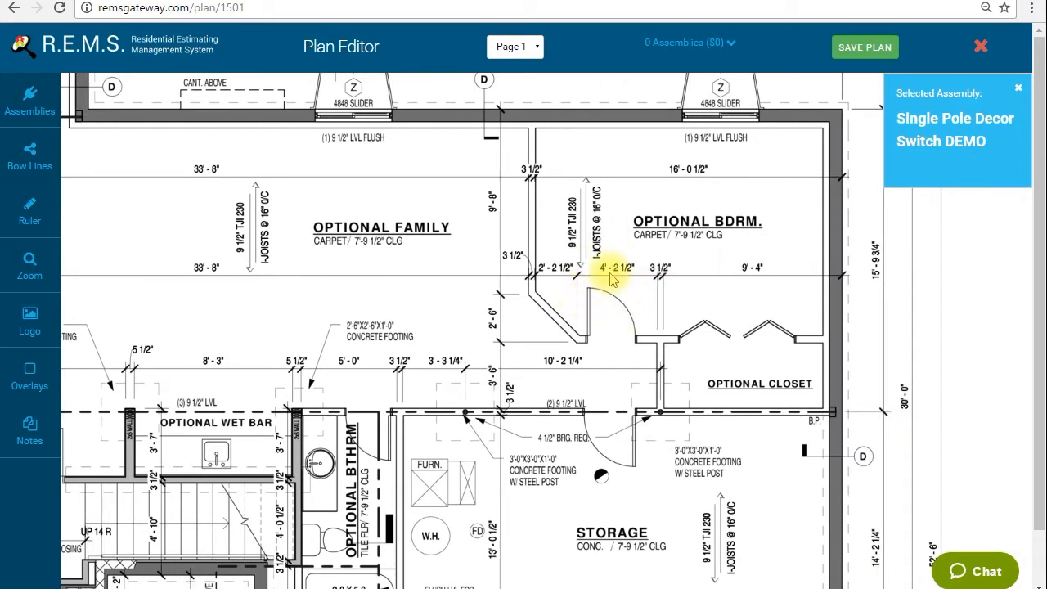
click(662, 326)
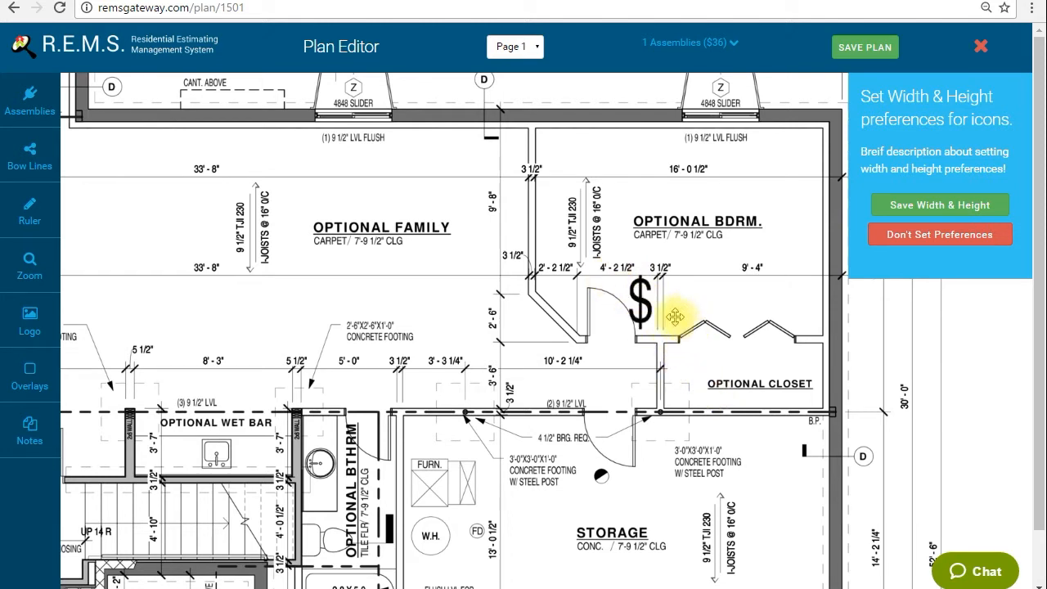
Shrink the placed single pole switch symbol to roughly half its size
click(641, 299)
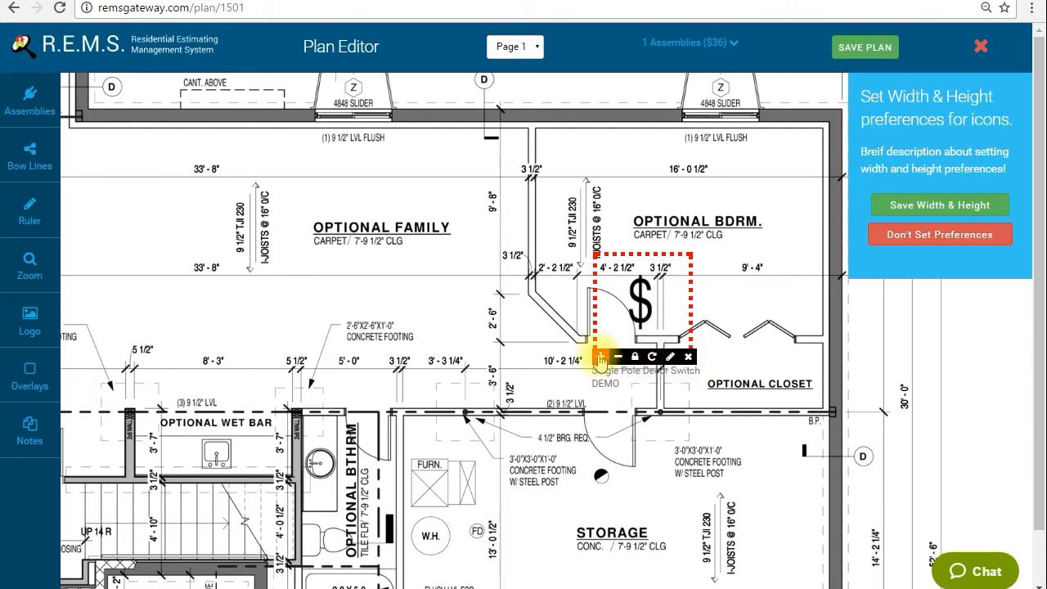
click(619, 357)
click(619, 357)
click(619, 357)
click(600, 356)
click(619, 356)
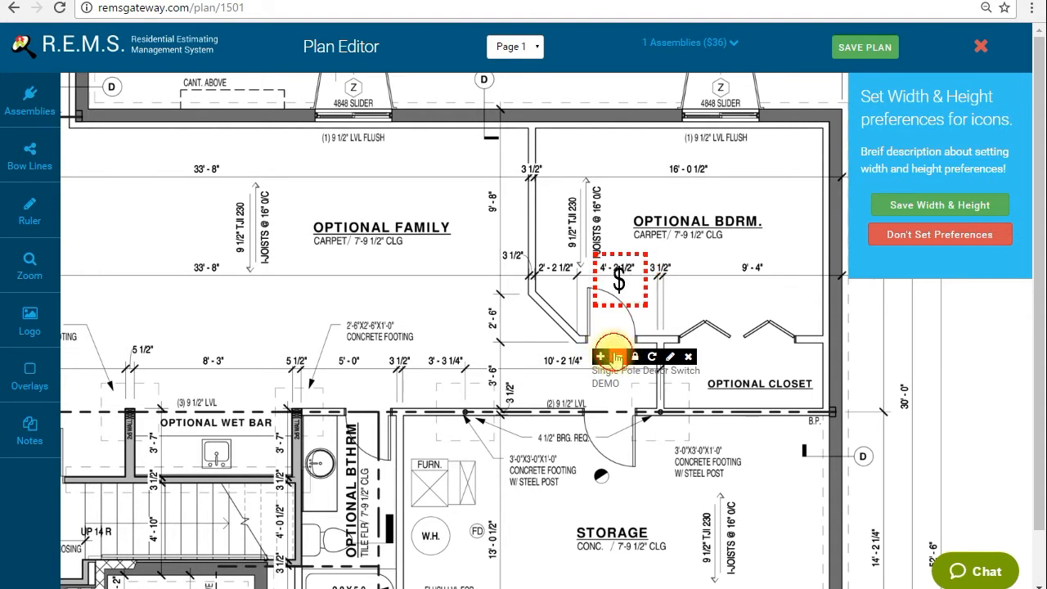
Rotate the single pole switch symbol in increments until it is upright again
click(653, 358)
click(652, 359)
double_click(653, 359)
click(653, 359)
click(653, 358)
double_click(653, 358)
click(652, 358)
click(653, 358)
click(653, 358)
click(653, 358)
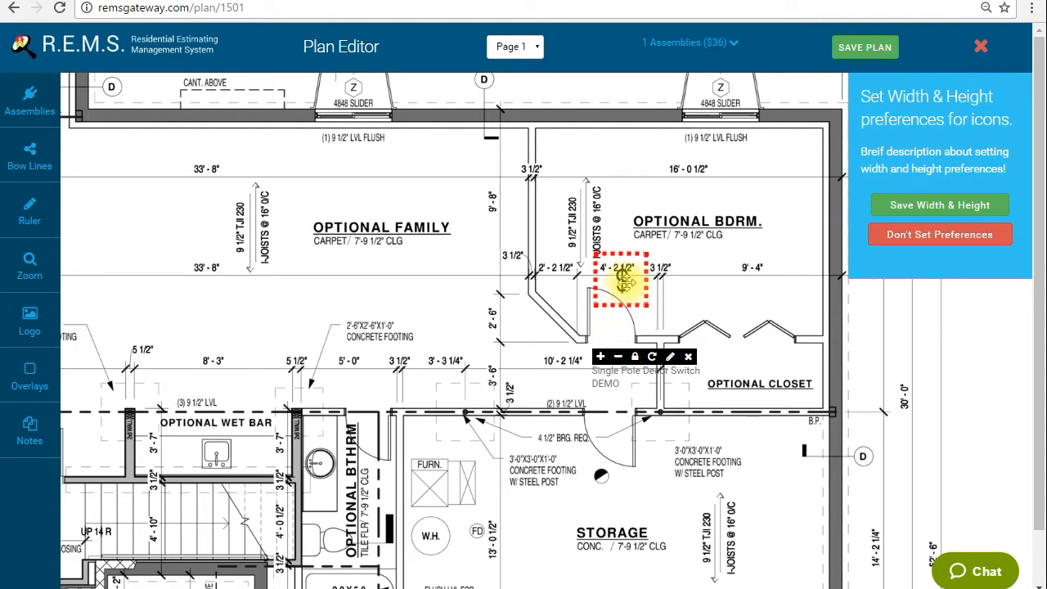
Move the single pole switch against the wall beside the optional bedroom door and make its symbol one step smaller
drag(621, 279, 644, 319)
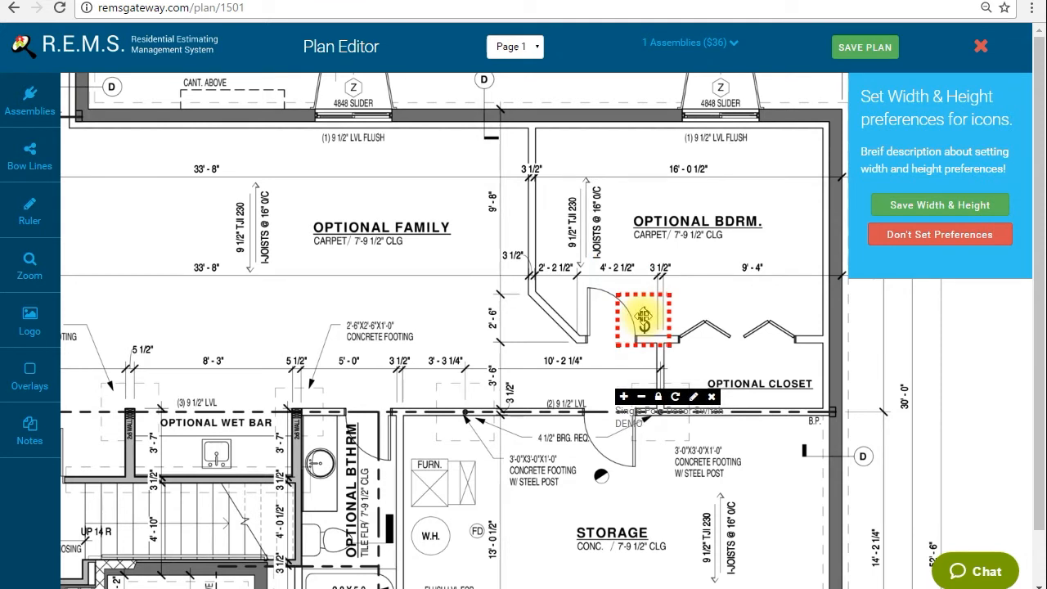
click(642, 396)
drag(645, 300, 647, 307)
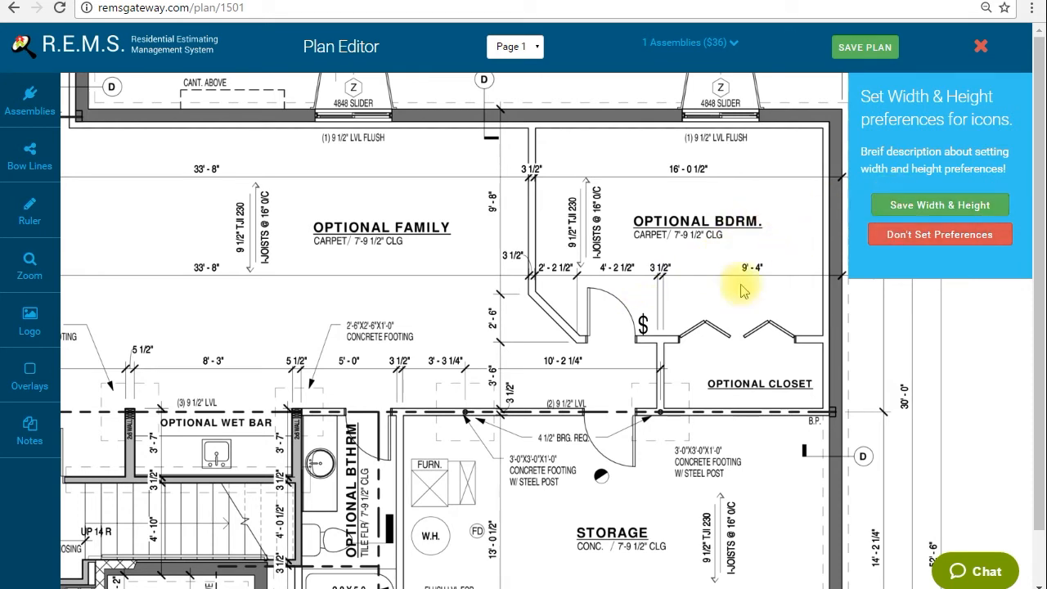
Save the symbol's width and height as the icon preference and place a second single pole decor switch beside the first
click(899, 206)
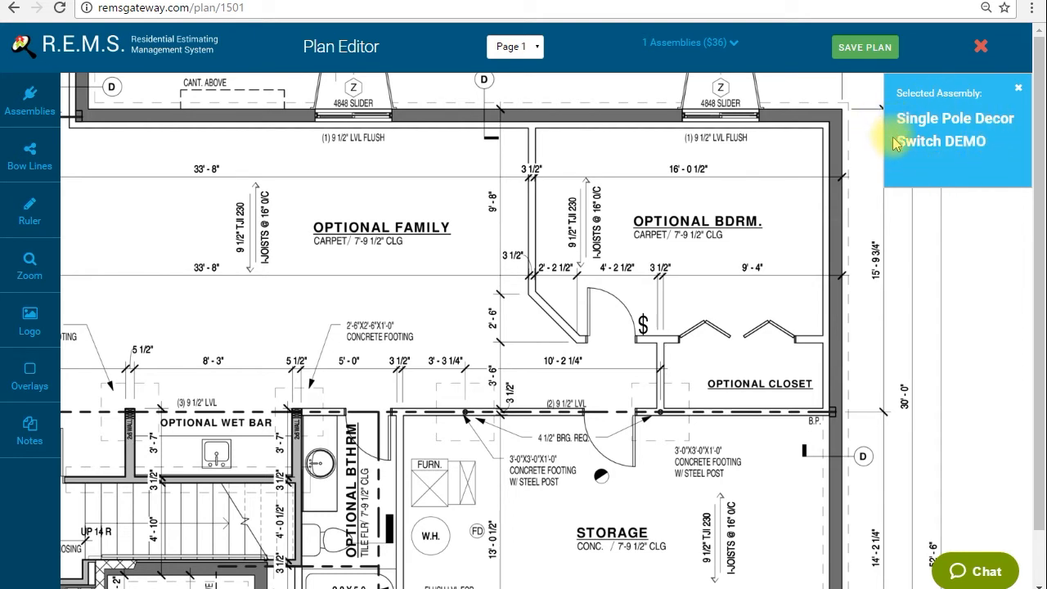
click(664, 312)
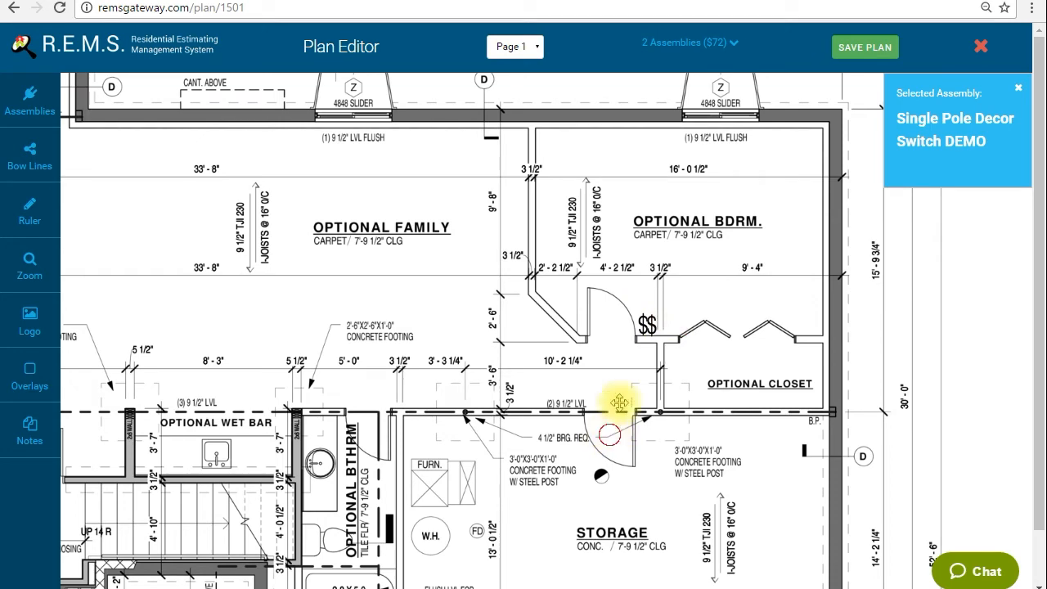
Place a single pole decor switch inside the storage room beside its door
drag(603, 423, 634, 319)
click(561, 310)
drag(563, 312, 615, 328)
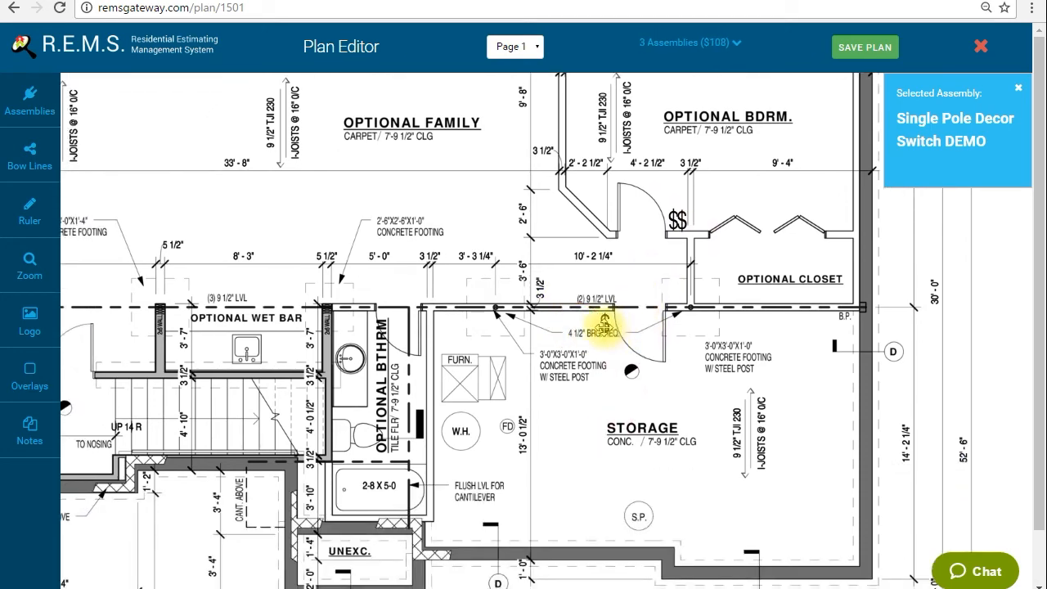
Place a single pole decor switch beside double door D15, on the stair side of the wall
drag(496, 212, 613, 254)
drag(527, 254, 701, 255)
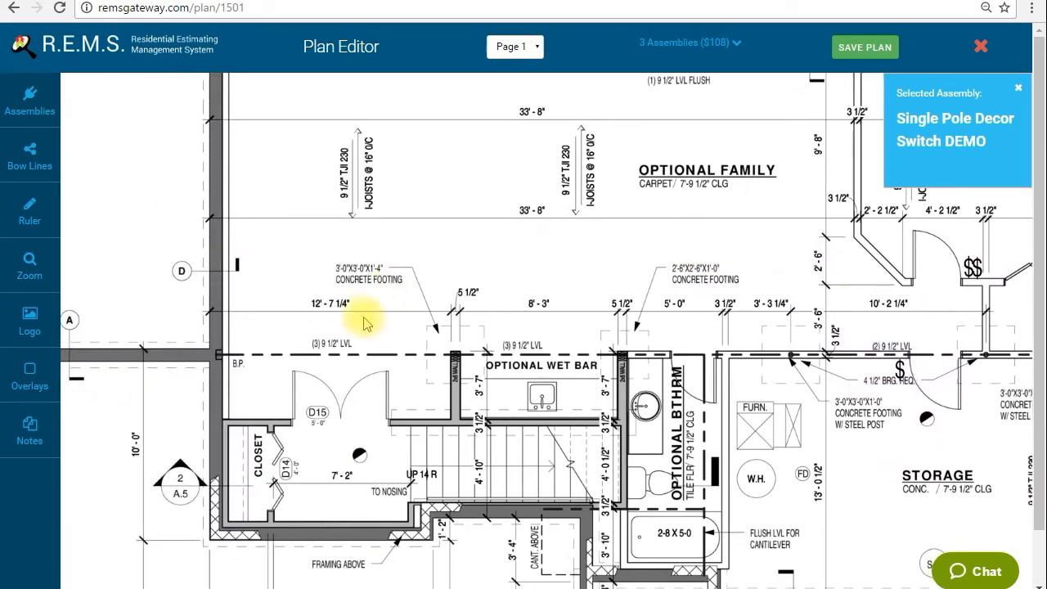
click(390, 398)
drag(390, 397, 385, 429)
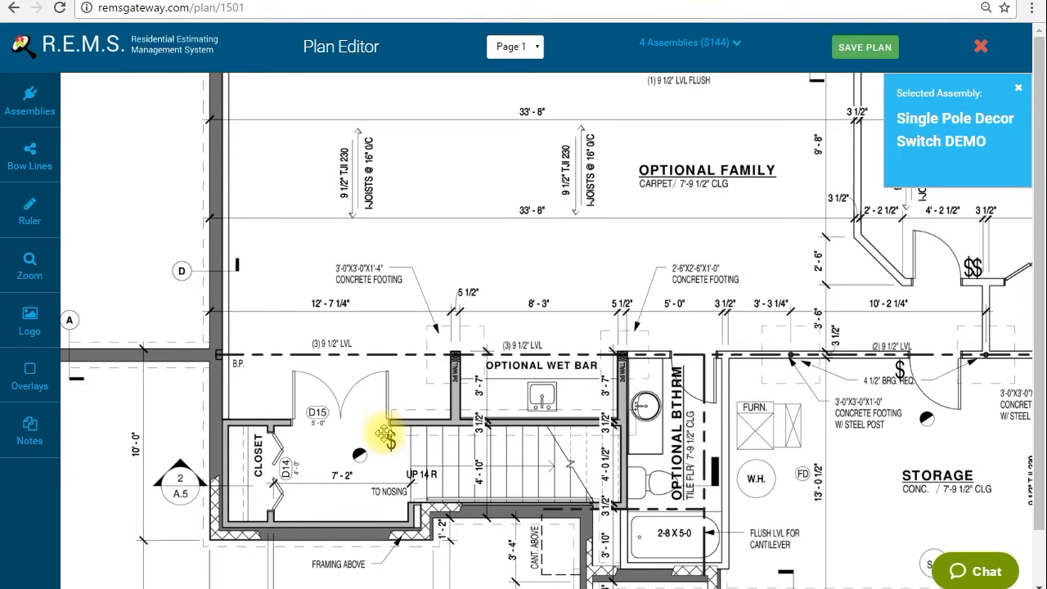
Place two single pole decor switches side by side in the optional bathroom, next to its door
drag(718, 315, 645, 323)
click(580, 352)
drag(580, 351, 580, 374)
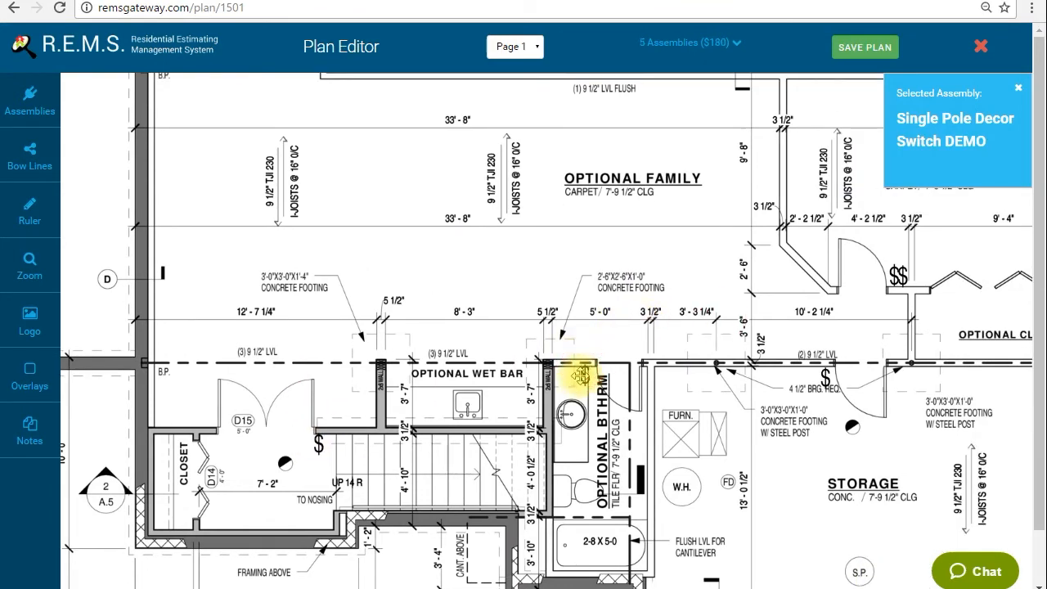
click(602, 385)
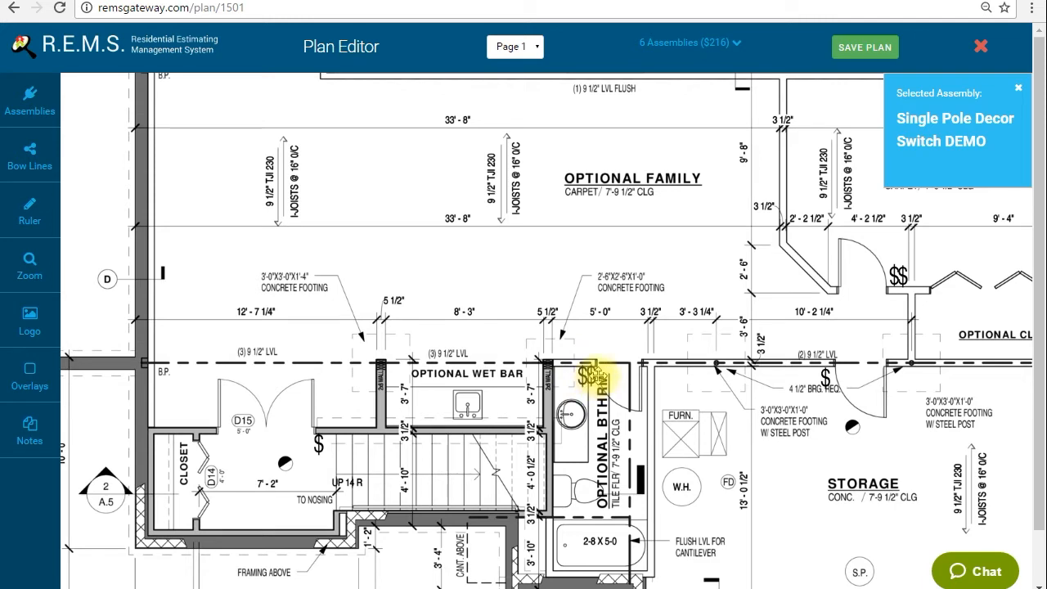
Place a single pole decor switch at the optional wet bar
drag(596, 249, 581, 351)
drag(291, 407, 427, 366)
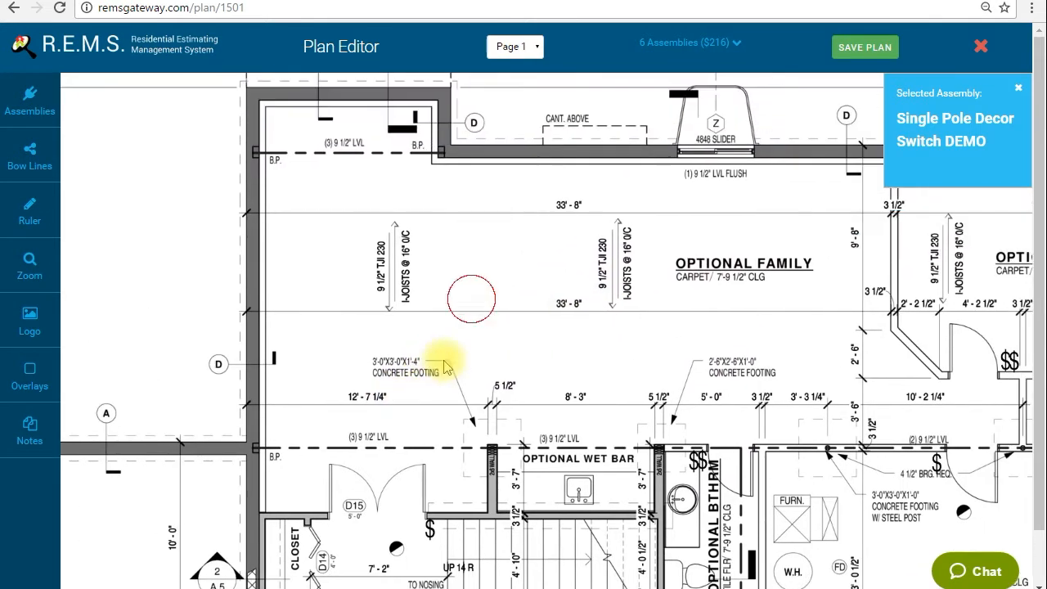
drag(697, 306, 539, 322)
click(387, 456)
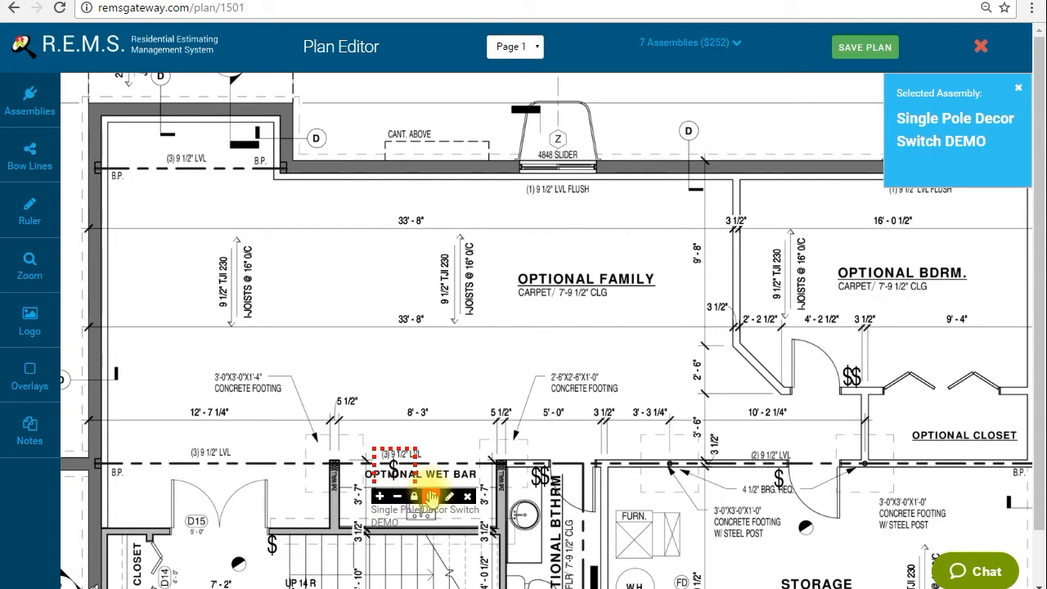
Rotate the wet bar switch sideways and move it against the side wall of the optional wet bar
drag(432, 495, 430, 383)
click(355, 473)
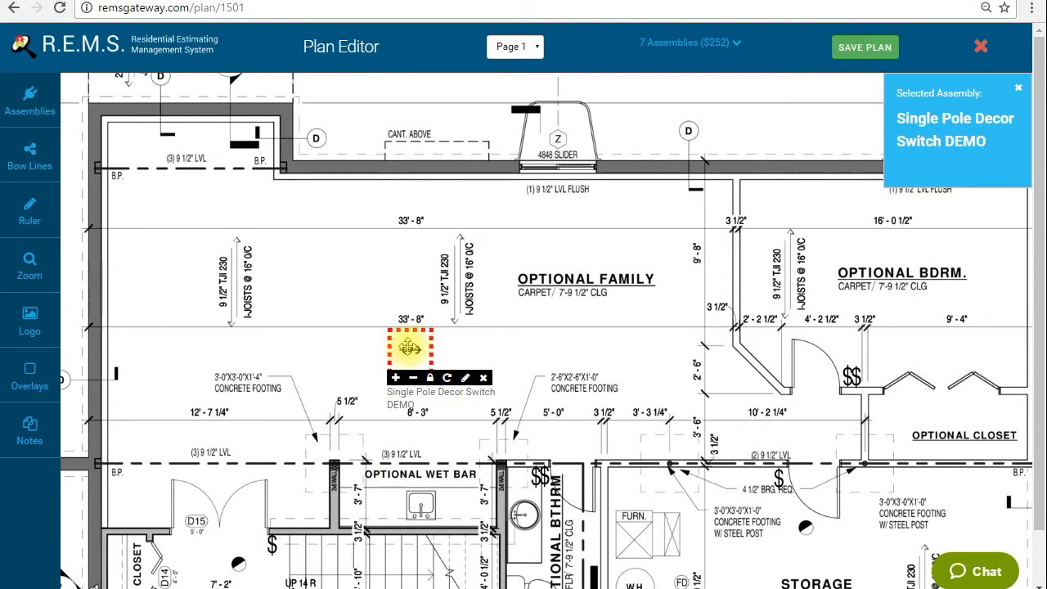
click(447, 378)
click(448, 378)
click(447, 378)
click(447, 378)
click(448, 378)
click(447, 378)
click(448, 378)
click(447, 378)
click(447, 378)
drag(413, 350, 358, 473)
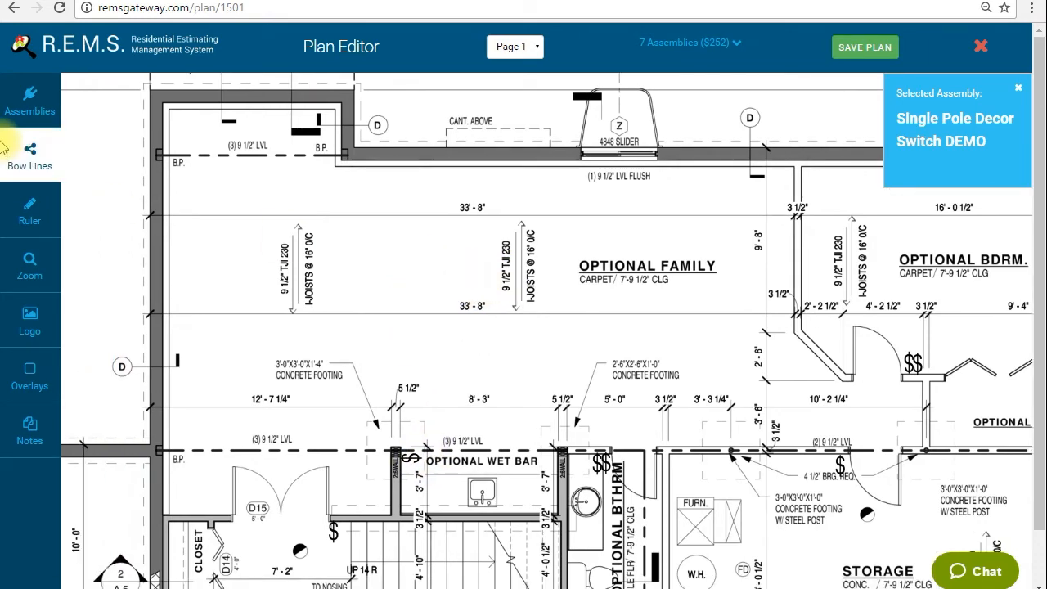
Choose the Three Way Decor Switch DEMO assembly and place one beside the single pole switch at double door D15
click(28, 98)
click(596, 237)
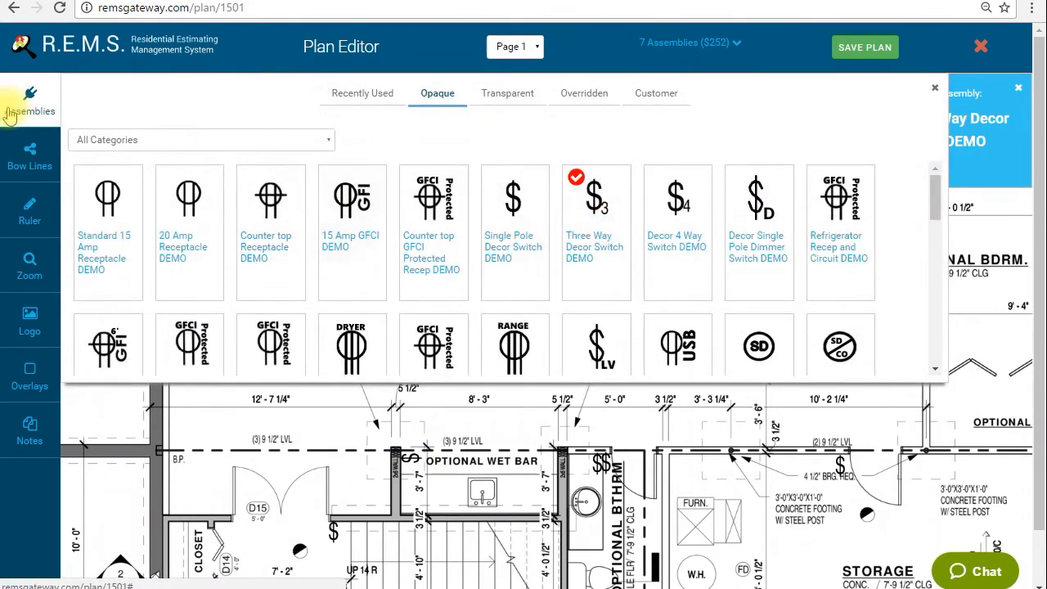
click(24, 98)
click(346, 520)
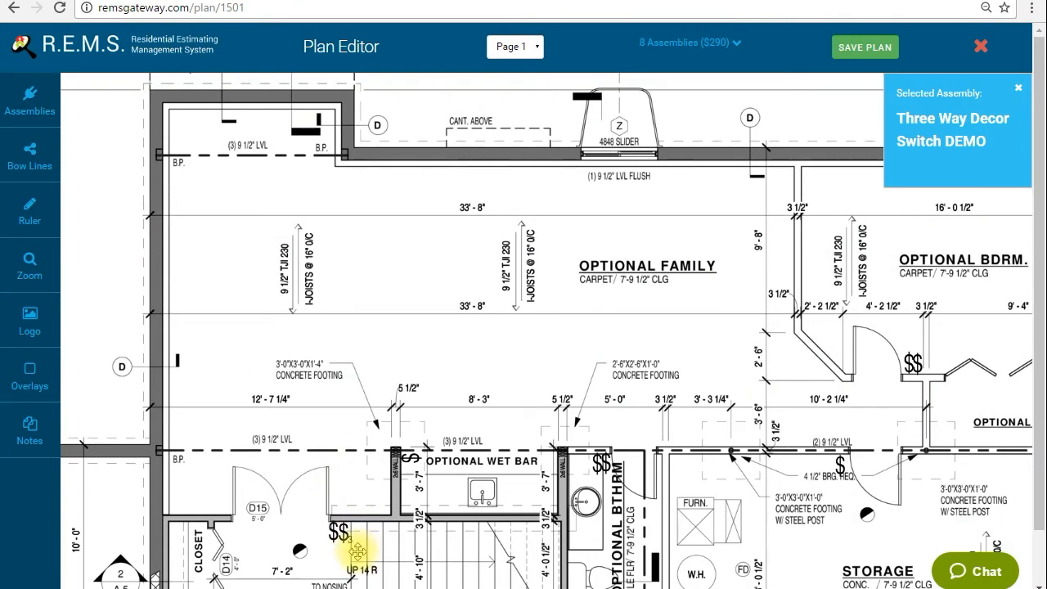
Delete the single pole switch at double door D15 and complete a row of three three-way switches there
drag(358, 550, 298, 499)
click(370, 528)
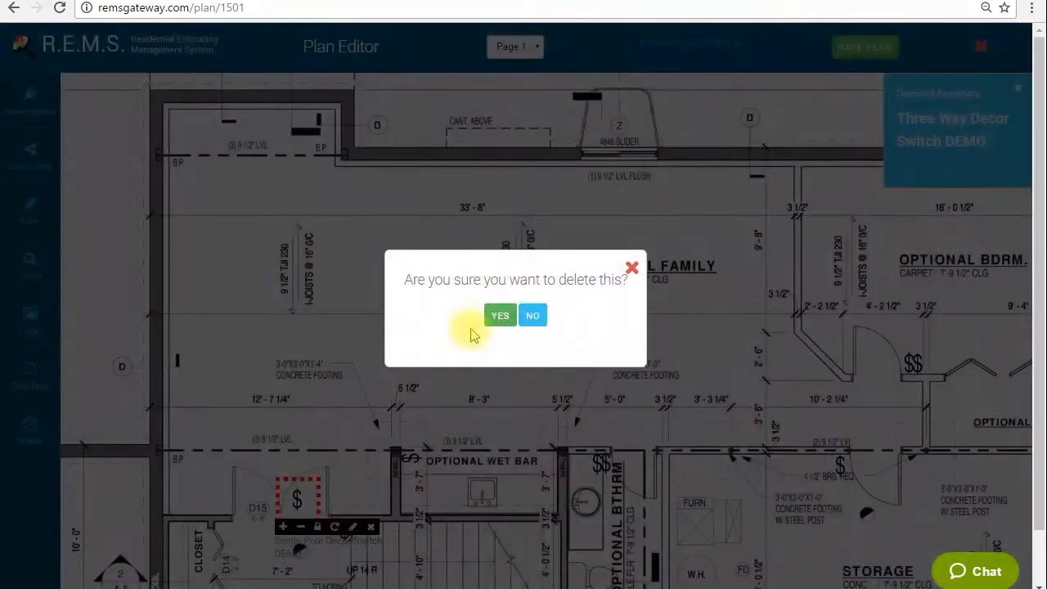
click(500, 316)
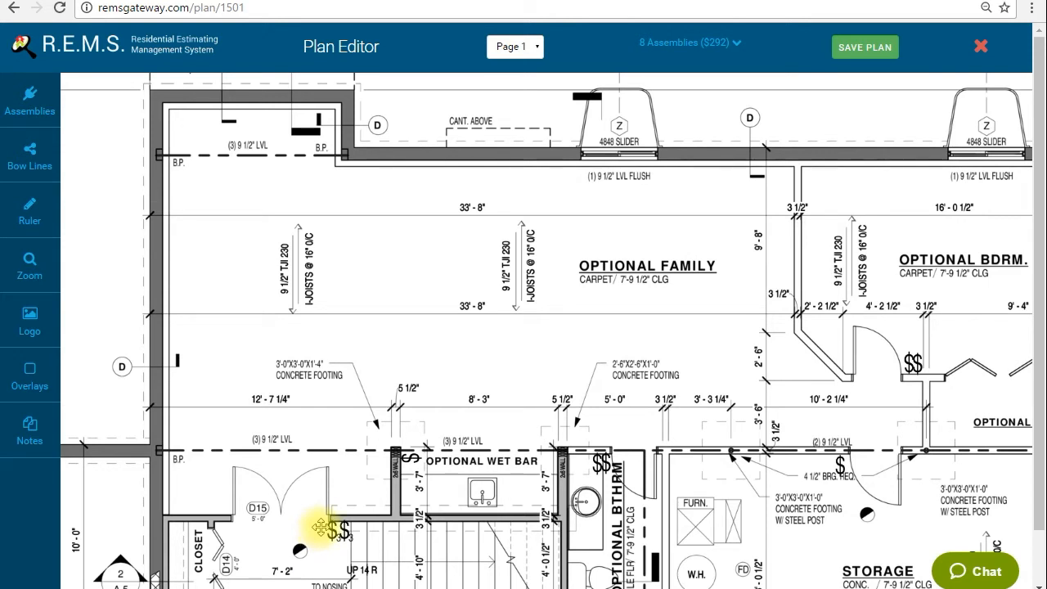
click(379, 525)
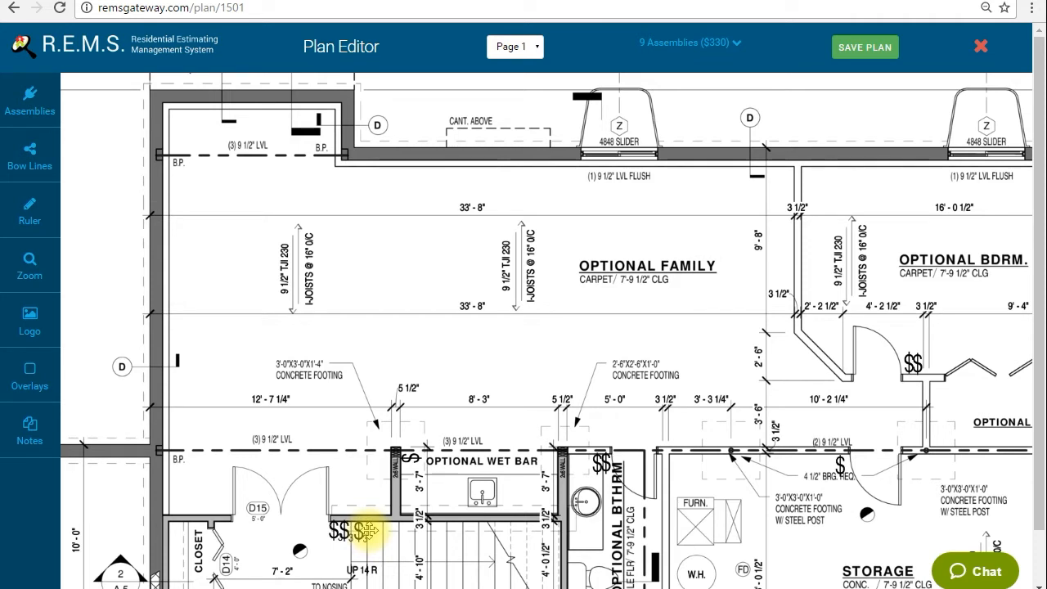
Place a three-way decor switch against the angled wall outside the optional bedroom door, rotated to match the wall
drag(499, 269, 344, 295)
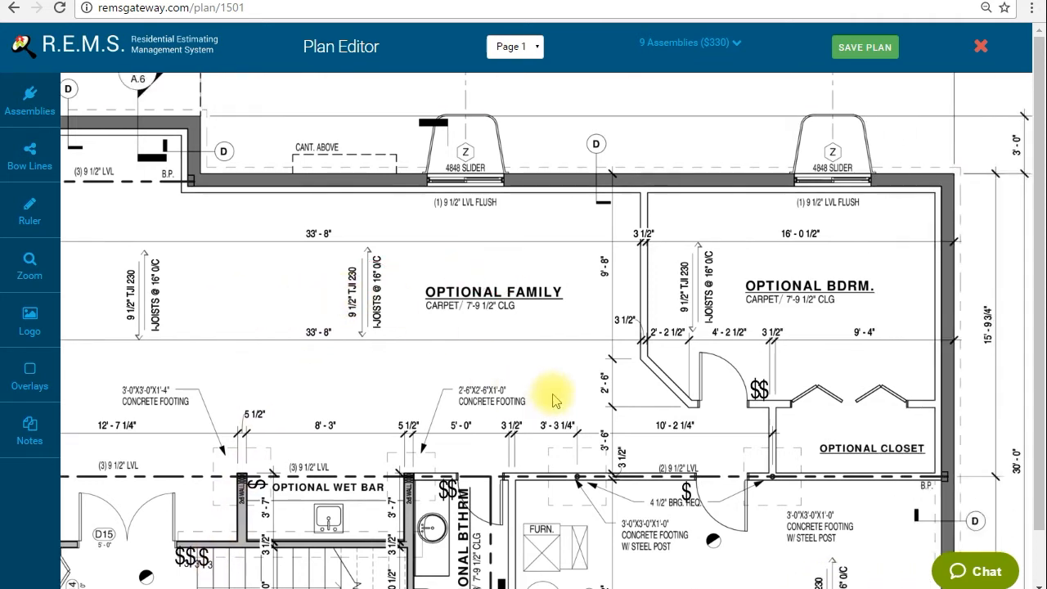
click(626, 394)
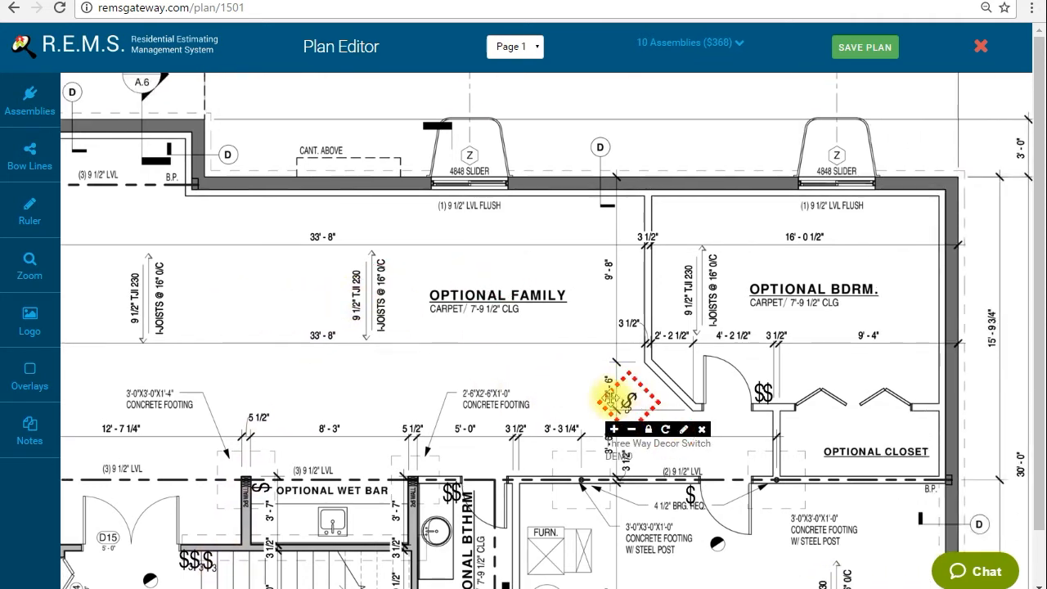
drag(612, 399, 657, 403)
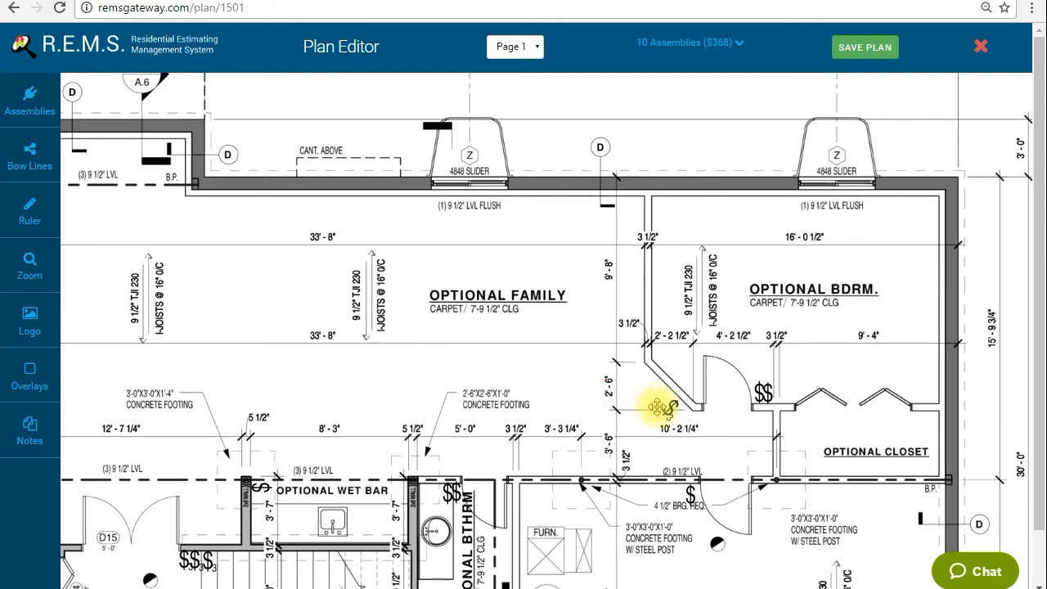
Choose the Standard 15 Amp Receptacle DEMO assembly and place one on the closet wall beside double door D15
drag(287, 287, 480, 211)
click(30, 114)
click(94, 184)
click(34, 100)
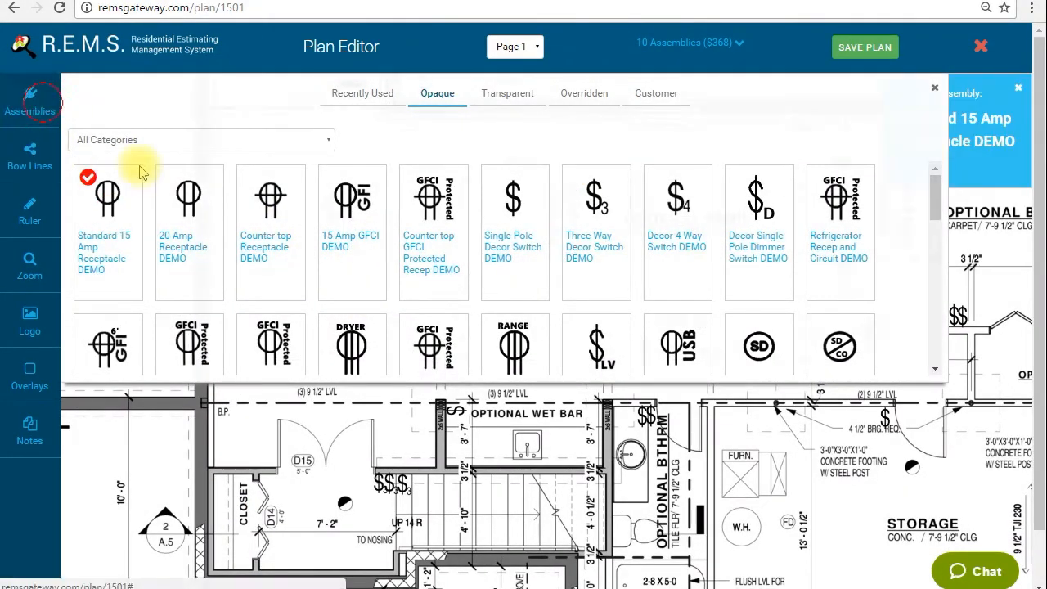
drag(247, 403, 247, 444)
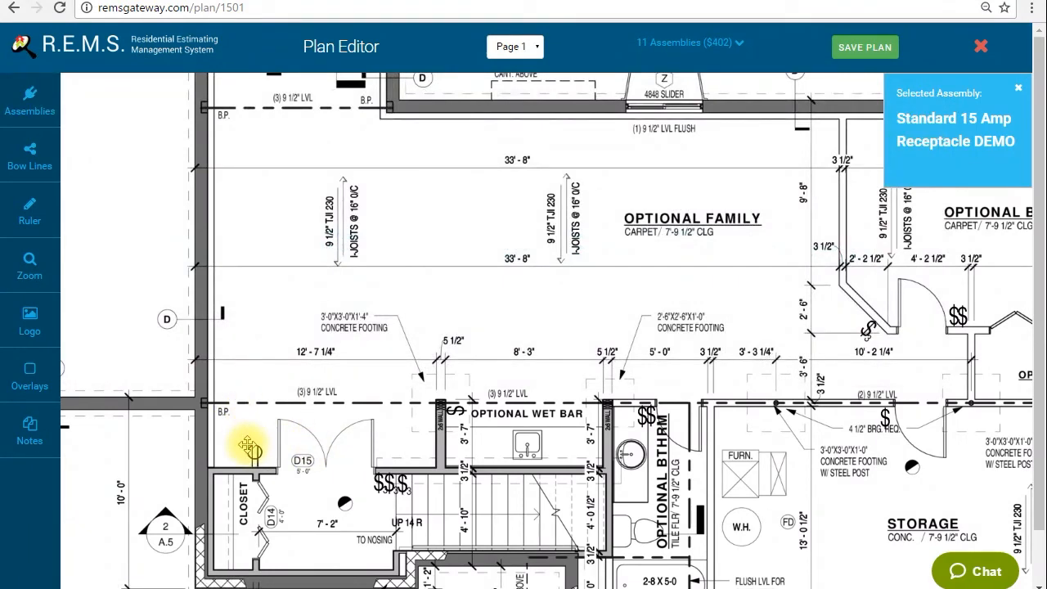
Place 15 amp receptacles on the family room's left exterior wall and in its upper-left alcove, rotating each to its wall
click(234, 275)
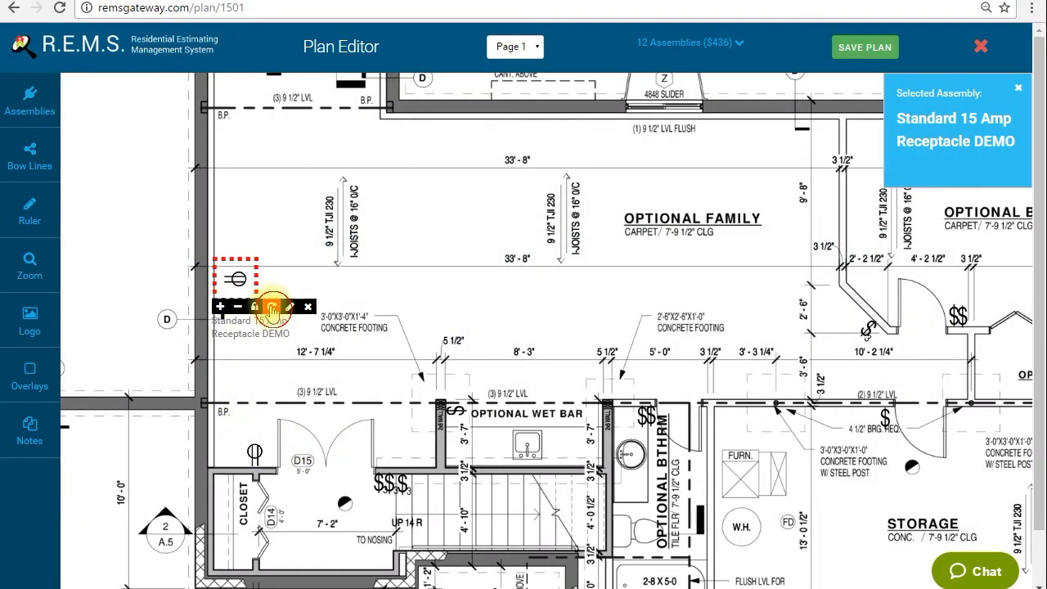
click(271, 308)
scroll(259, 213, up, 3)
click(276, 201)
click(319, 233)
Place two rotated 15 amp receptacles along the family room's upper wall, one near the alcove corner and one below the slider window
click(509, 242)
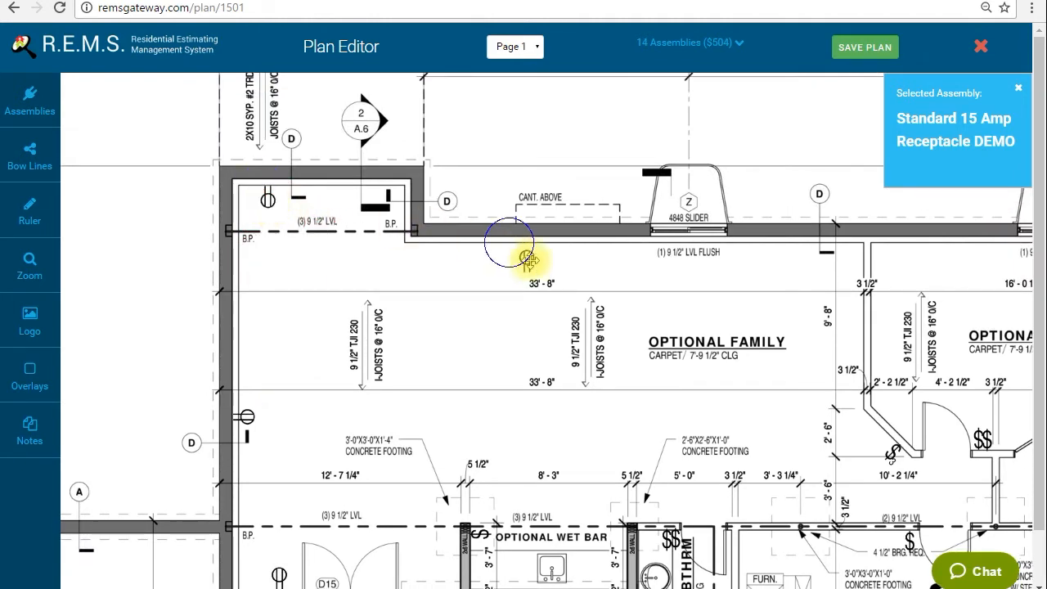
drag(528, 262, 452, 263)
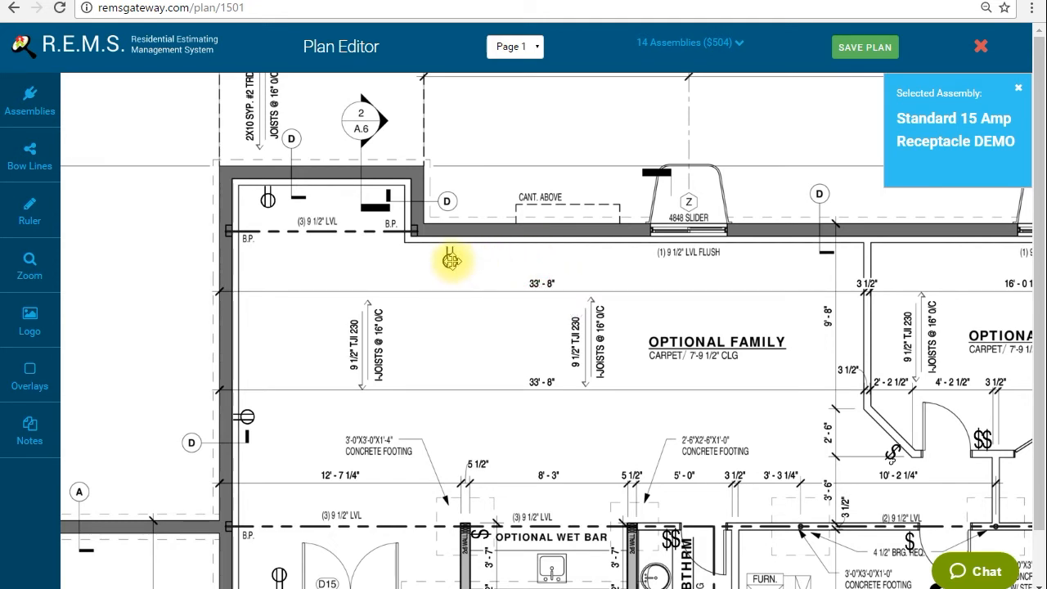
drag(860, 247, 839, 256)
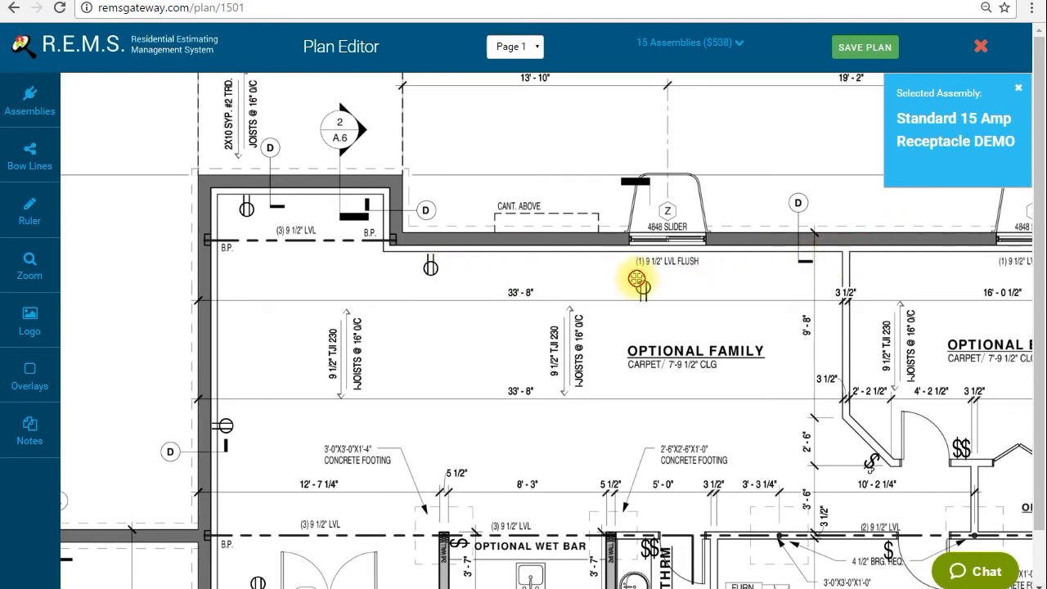
click(679, 317)
click(679, 317)
click(679, 318)
click(680, 317)
drag(654, 294, 694, 267)
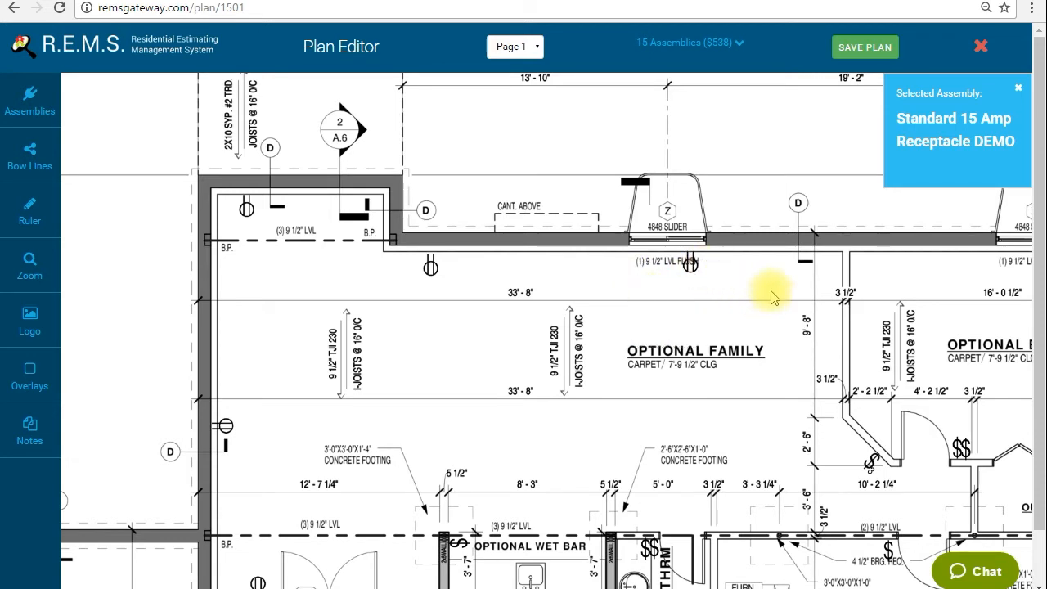
Place a 15 amp receptacle on the family room side of the bedroom partition wall, rotated to face the room
click(788, 303)
mouse_move(790, 306)
click(827, 337)
click(827, 338)
click(827, 337)
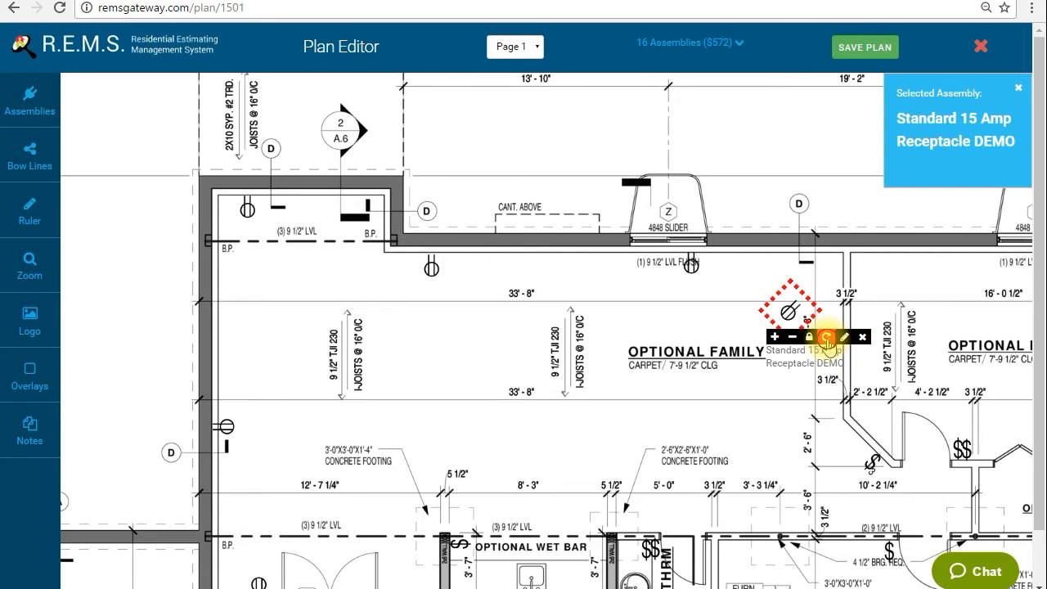
drag(787, 303, 822, 326)
Place a 15 amp receptacle rotated onto the angled wall by the bedroom and another on the wall above the furnace
drag(783, 385, 716, 256)
mouse_move(767, 315)
click(806, 345)
click(806, 344)
click(806, 345)
click(807, 345)
click(806, 345)
click(807, 345)
drag(765, 320, 763, 320)
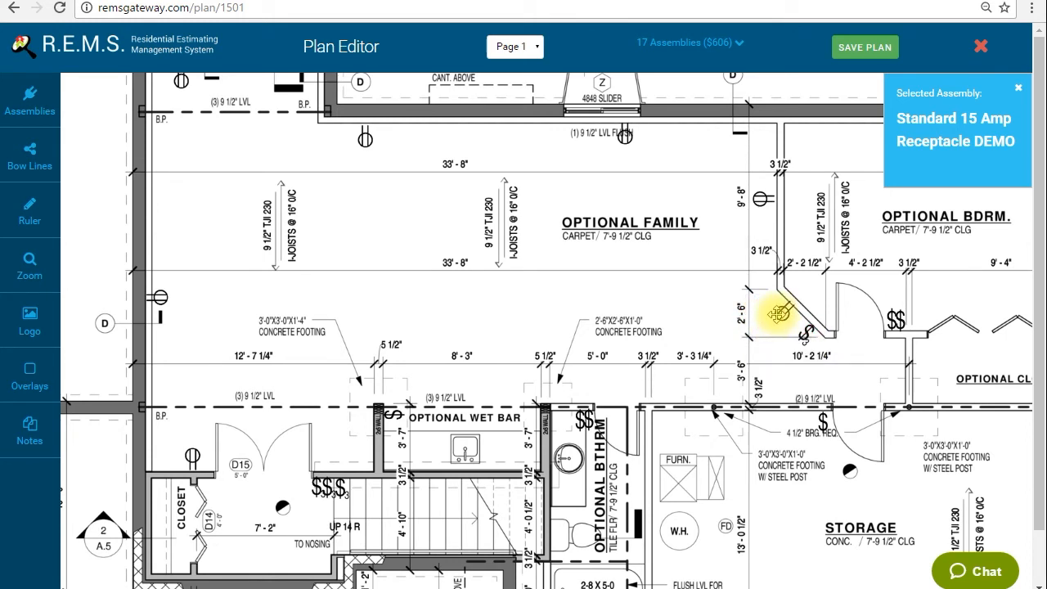
click(683, 377)
Place a 15 amp receptacle on the bedroom side of the family room partition wall, rotated to face the bedroom
scroll(490, 306, right, 3)
click(701, 209)
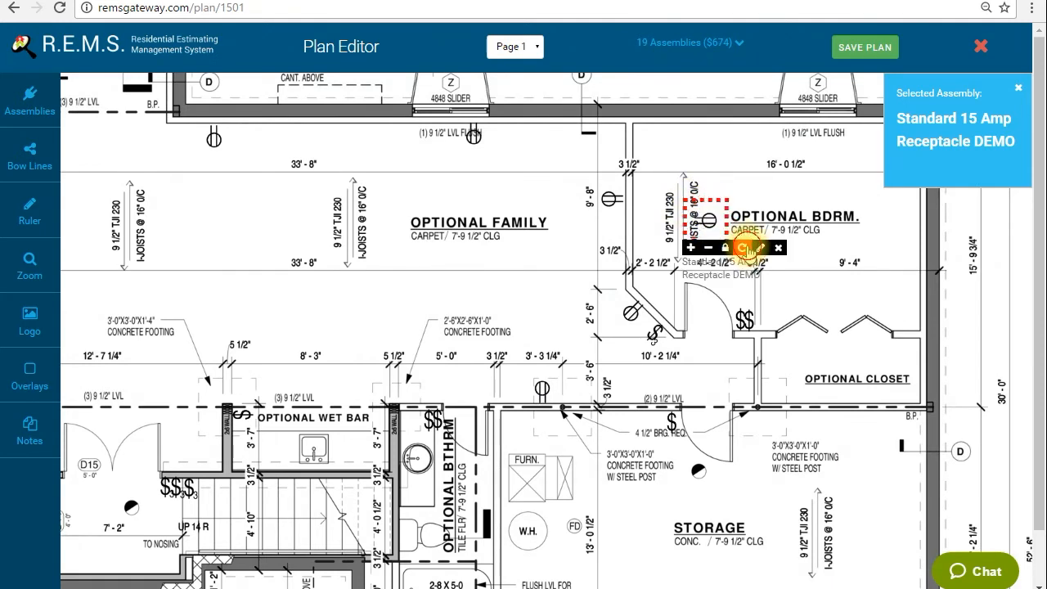
click(742, 247)
click(743, 248)
click(743, 248)
click(742, 247)
click(743, 248)
click(743, 248)
click(743, 248)
drag(709, 221, 665, 223)
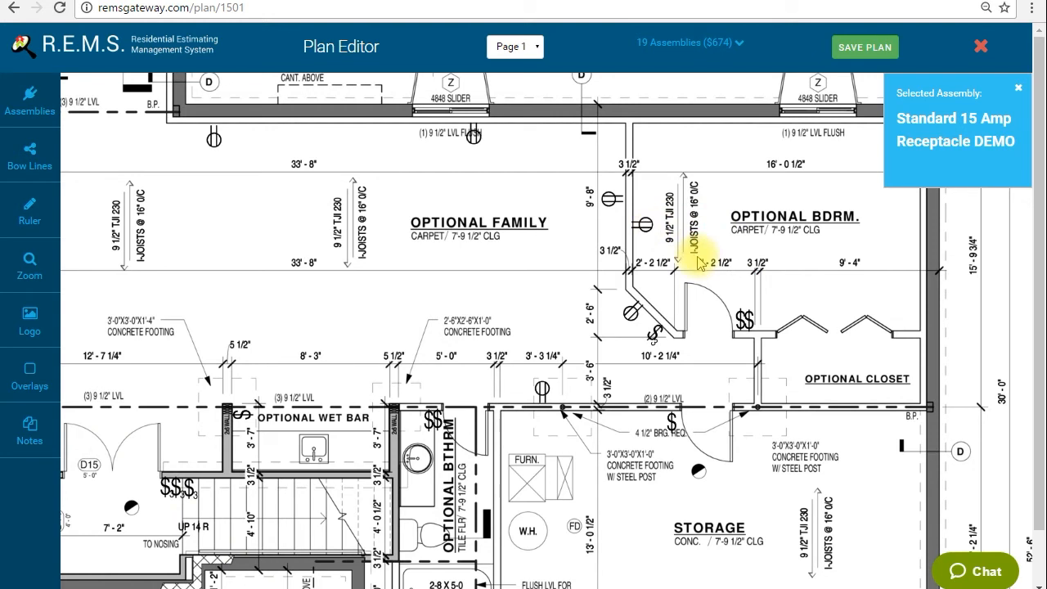
Place 15 amp receptacles beside the bedroom door switches and on the bedroom's window wall, rotating the latter to its wall
click(749, 299)
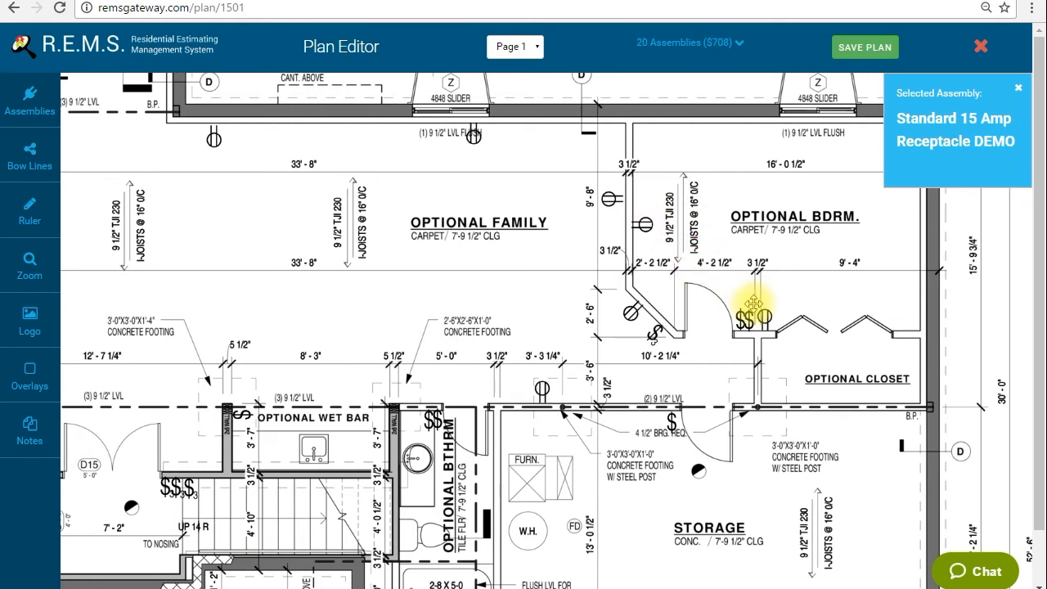
click(723, 154)
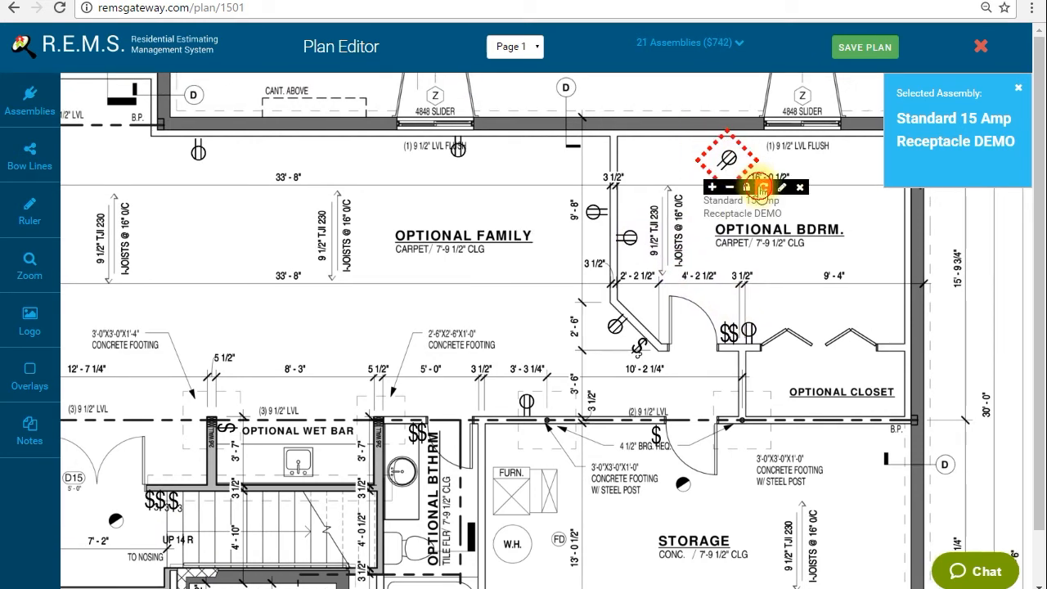
drag(729, 163, 756, 155)
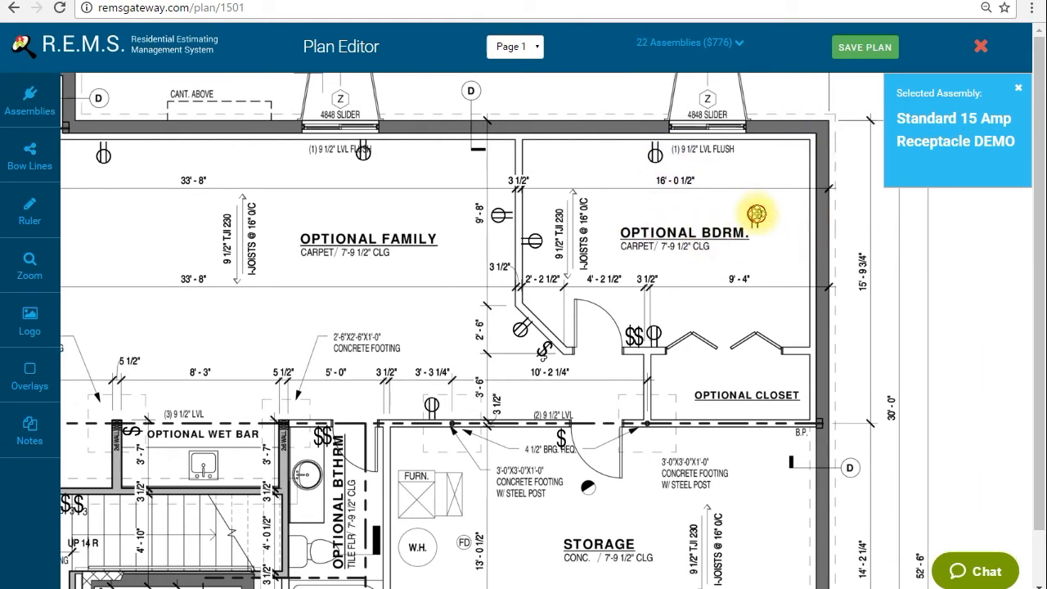
Place a 15 amp receptacle in the optional bedroom, rotate it and move it against the right exterior wall
click(754, 214)
click(793, 245)
drag(753, 222, 823, 184)
drag(753, 257, 800, 223)
Choose the Smoke Detector Opening DEMO assembly and place one inside the optional bedroom door and one in the storage room
drag(356, 221, 426, 303)
click(14, 109)
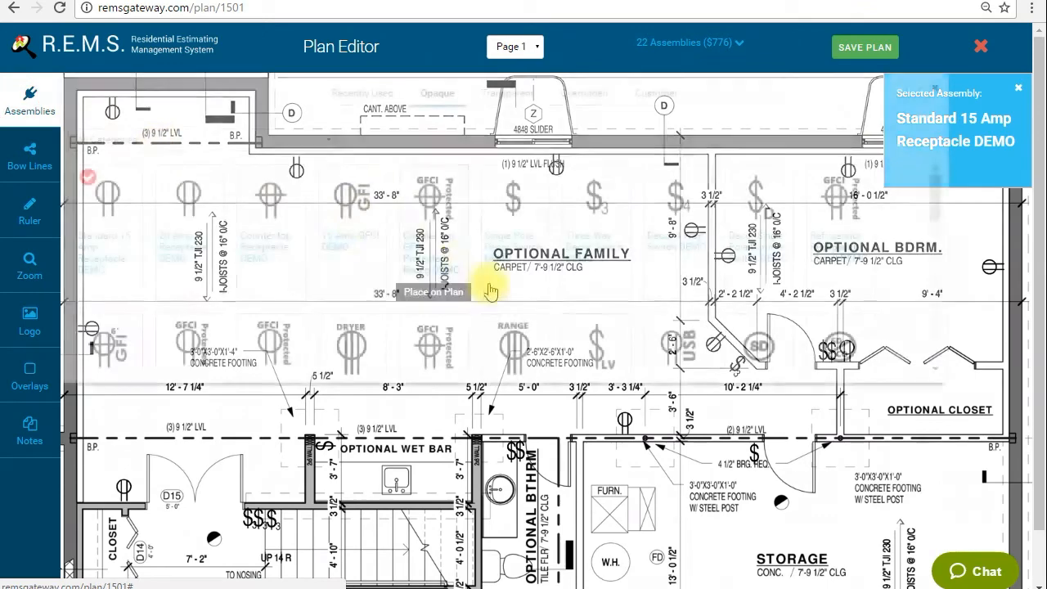
scroll(529, 269, down, 2)
scroll(522, 284, up, 2)
scroll(509, 215, down, 4)
scroll(510, 211, up, 3)
click(756, 265)
click(57, 97)
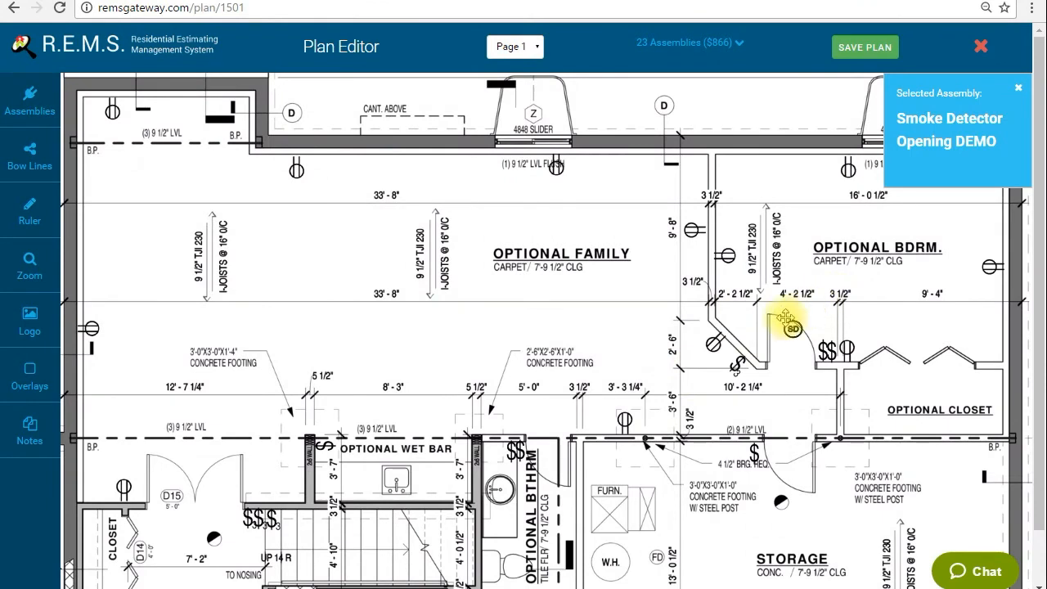
scroll(750, 421, down, 1)
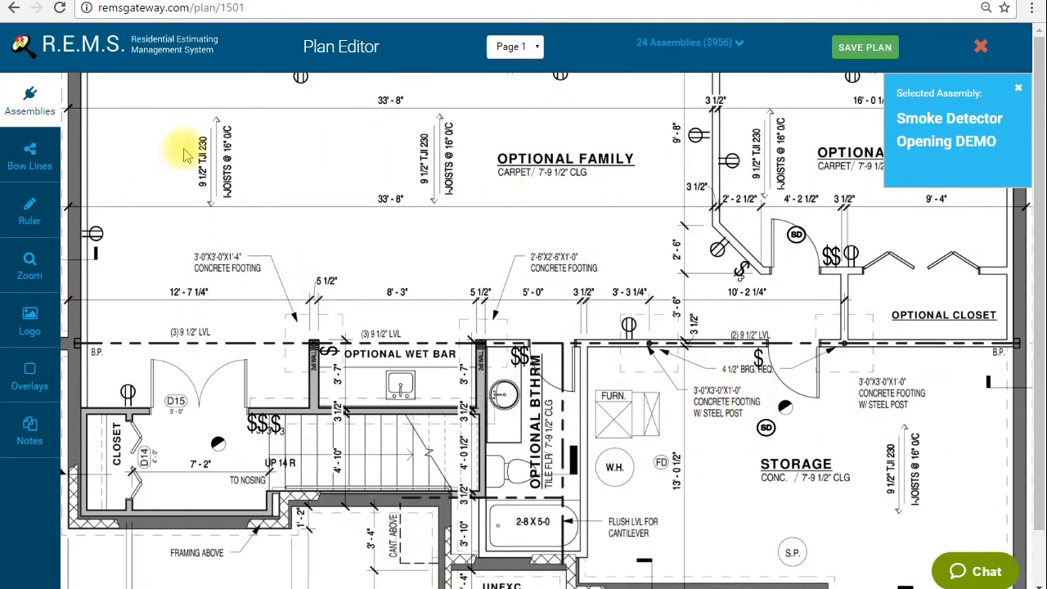
Choose the Carbon/Smoke Opening DEMO assembly and place one in the family room just outside the optional bedroom door
click(49, 114)
click(840, 278)
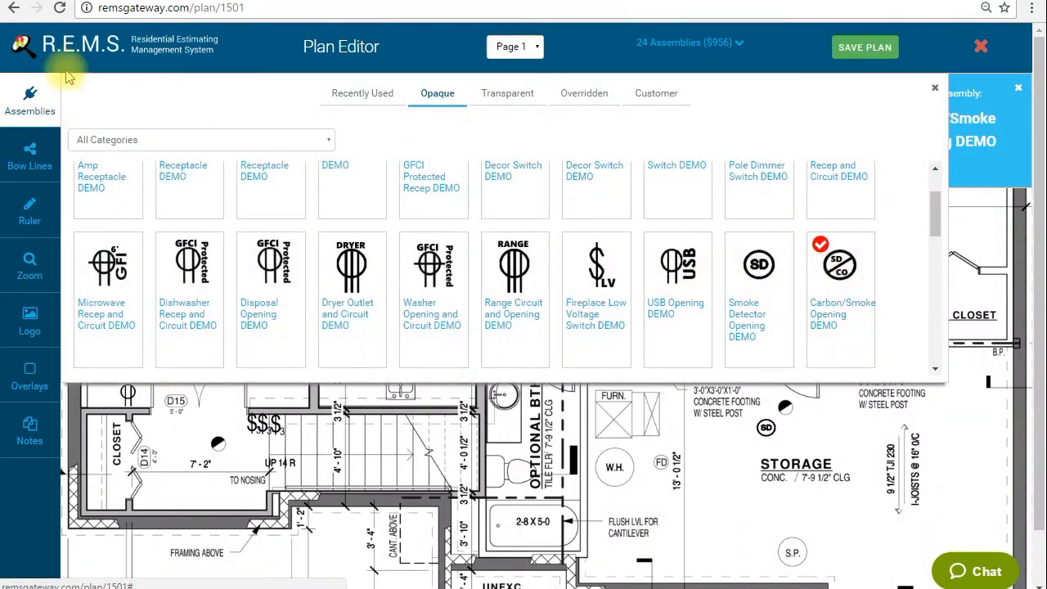
click(22, 94)
click(703, 286)
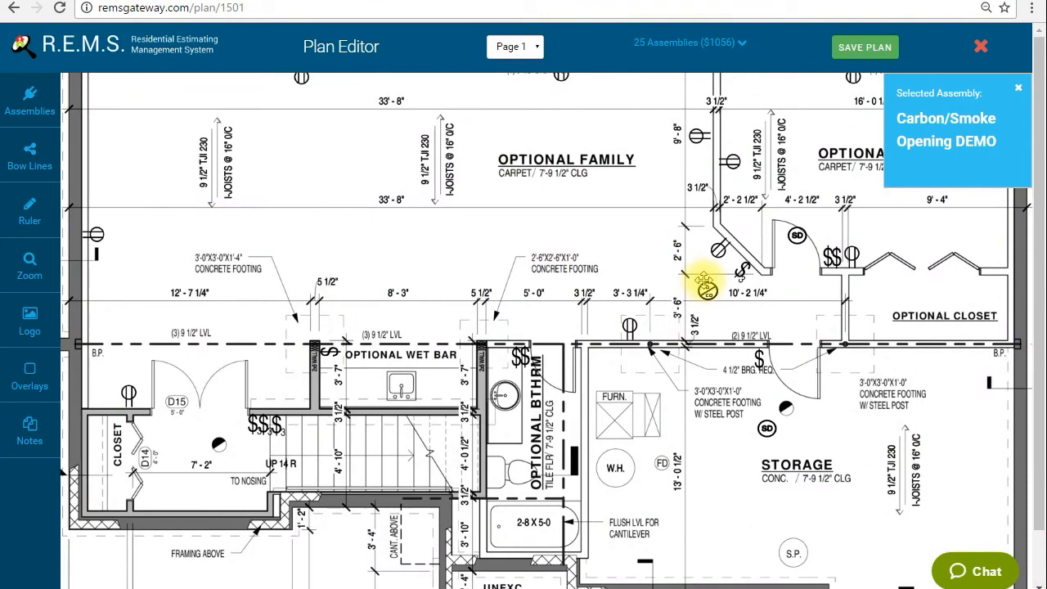
Choose the Ceiling Fan Opening DEMO assembly and place one in the middle of the optional bedroom
click(29, 98)
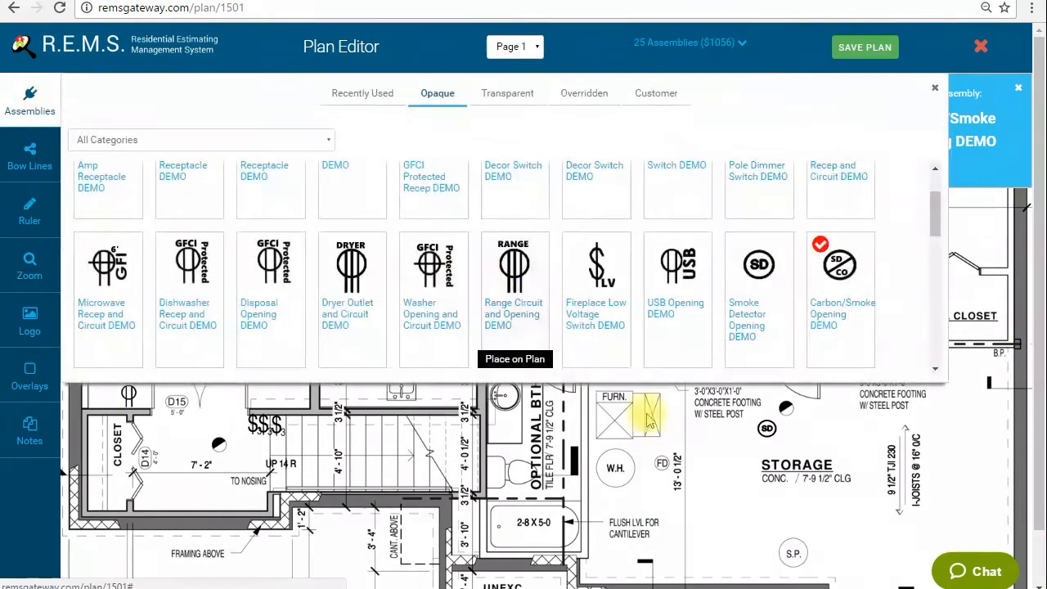
scroll(552, 288, down, 2)
scroll(486, 292, up, 1)
scroll(502, 264, down, 4)
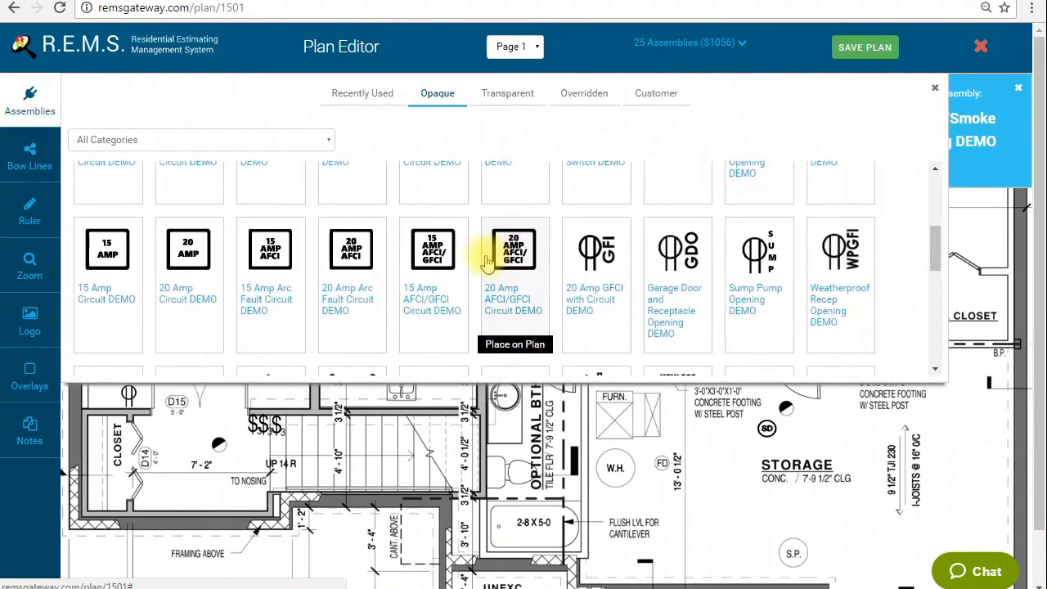
click(337, 198)
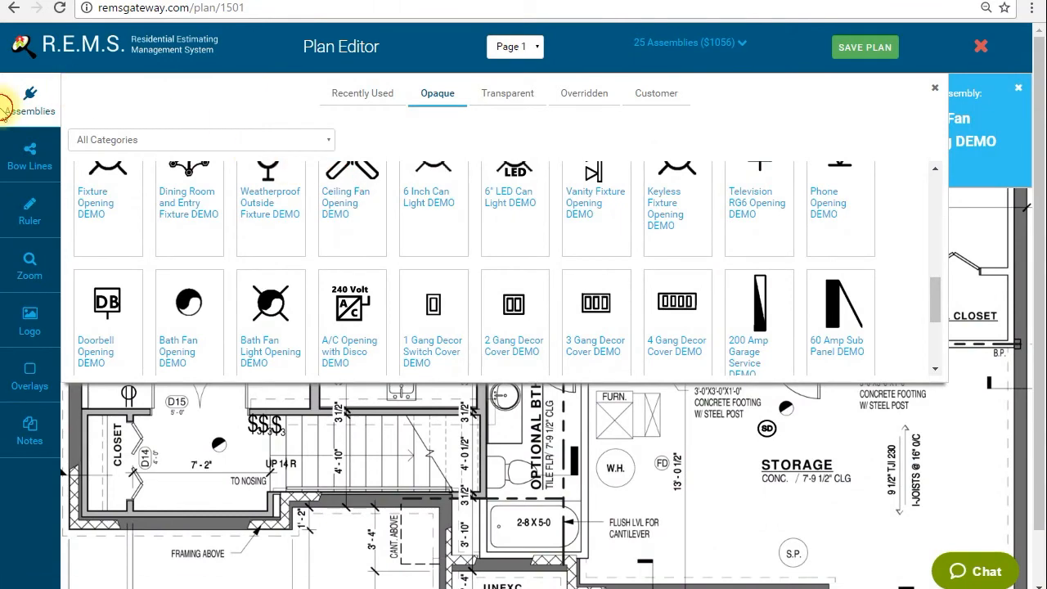
click(53, 106)
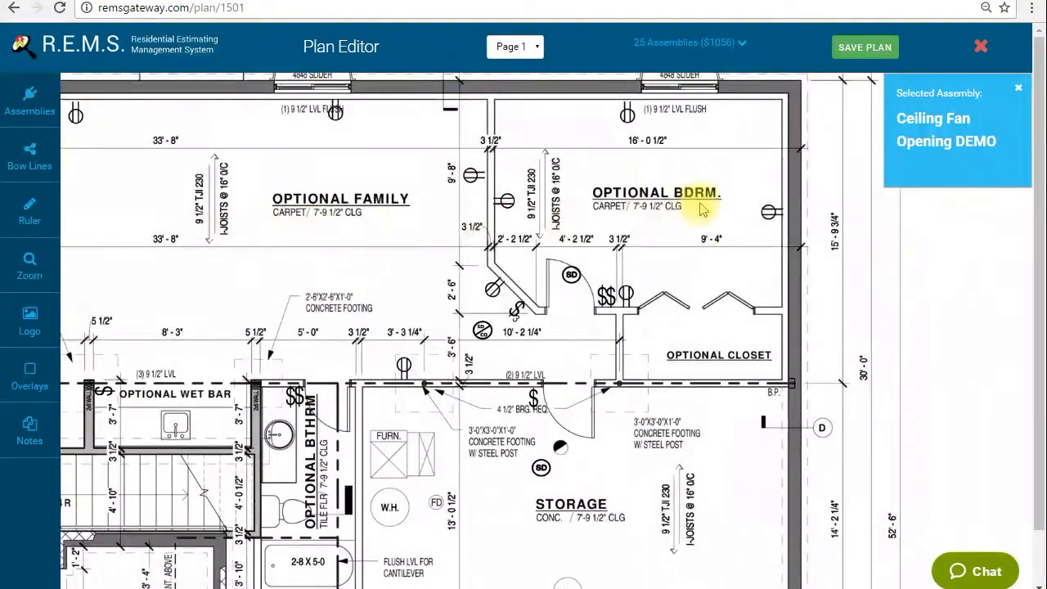
click(625, 178)
click(619, 219)
drag(650, 201, 657, 205)
Place a 15 Amp GFCI DEMO receptacle in the storage room, rotate it and move it to the wall beside the door switch
drag(151, 239, 491, 227)
drag(481, 325, 444, 287)
click(29, 103)
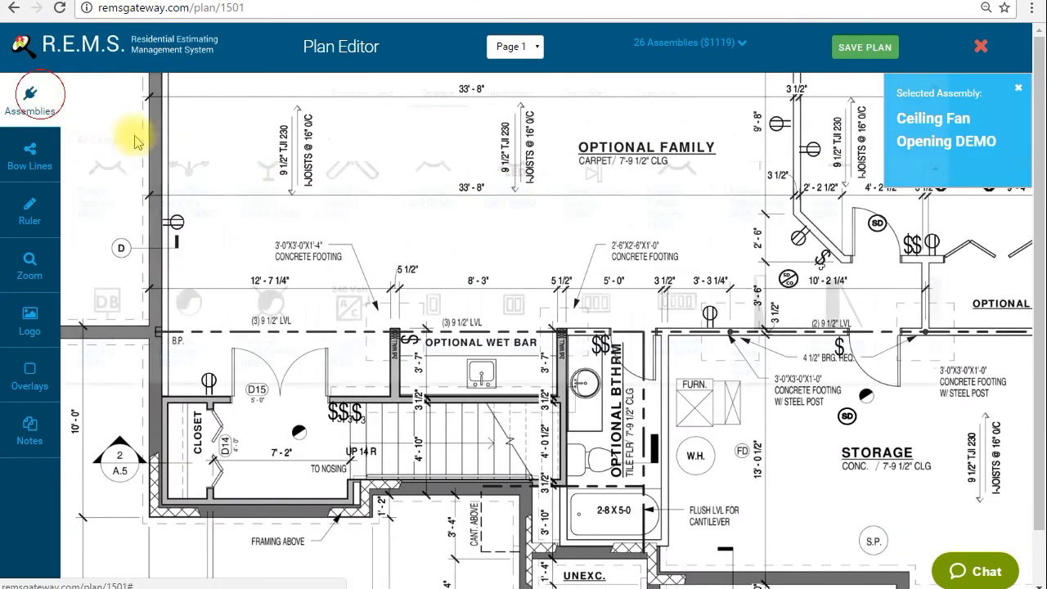
scroll(368, 229, up, 10)
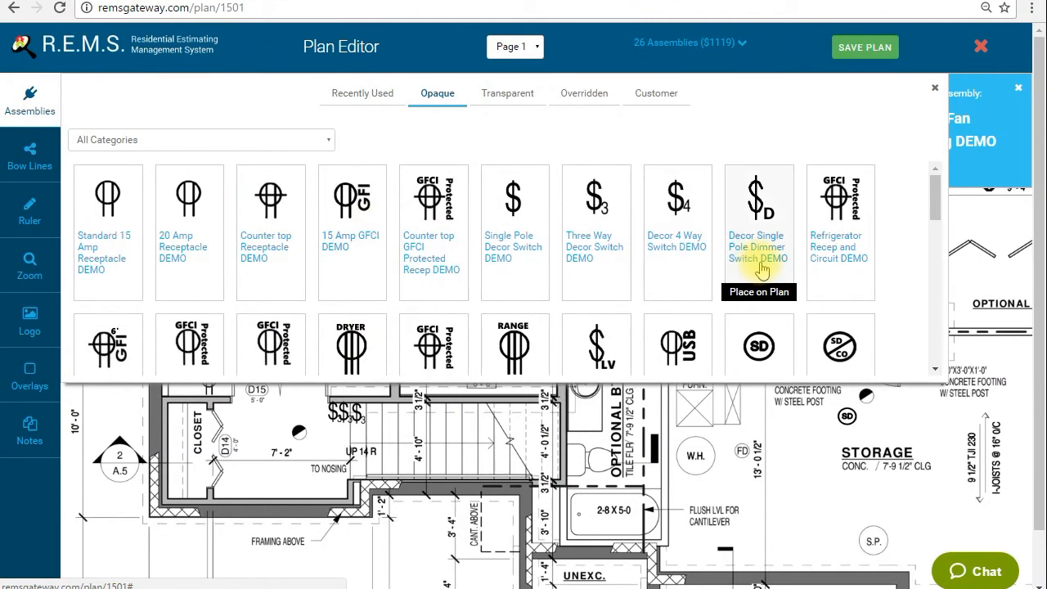
scroll(529, 243, down, 3)
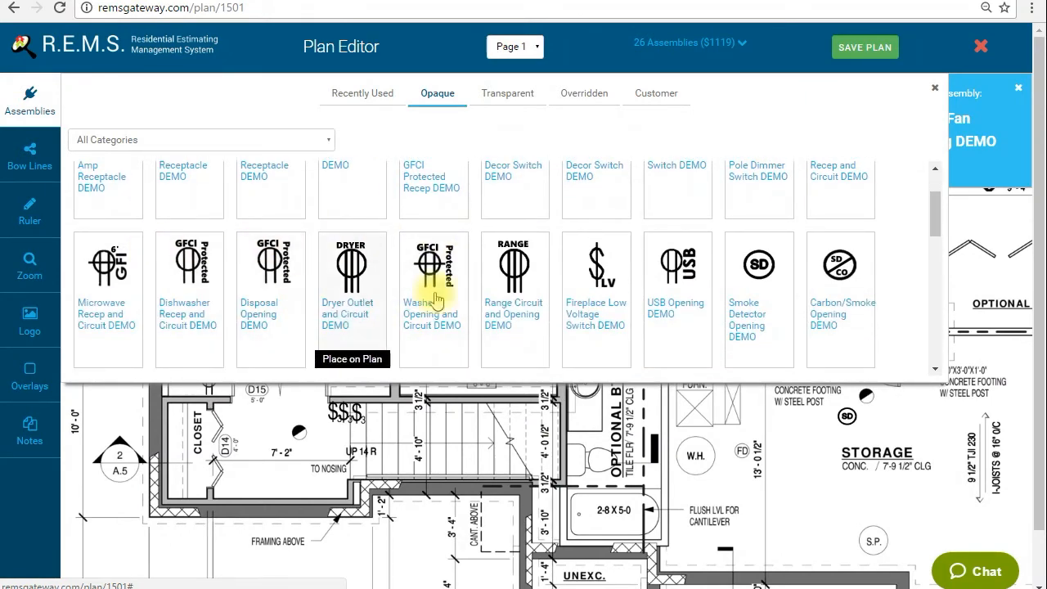
scroll(491, 290, up, 2)
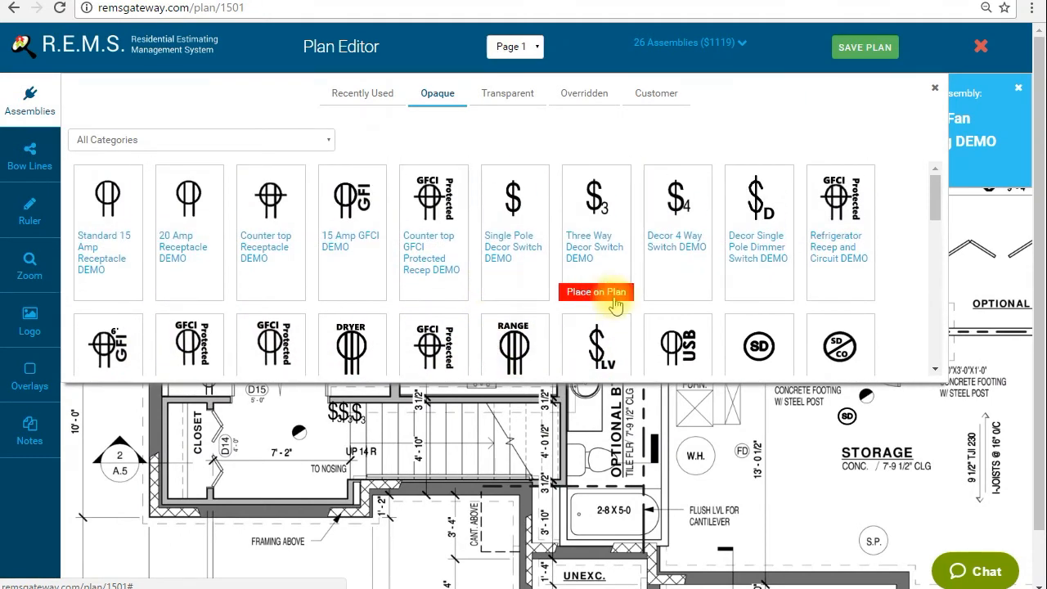
click(350, 211)
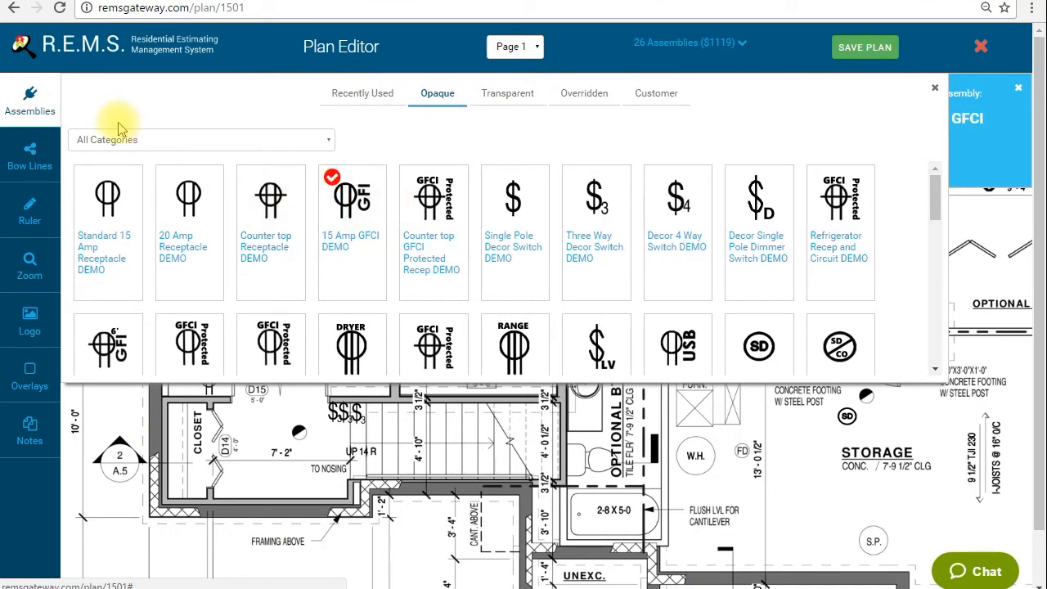
click(30, 99)
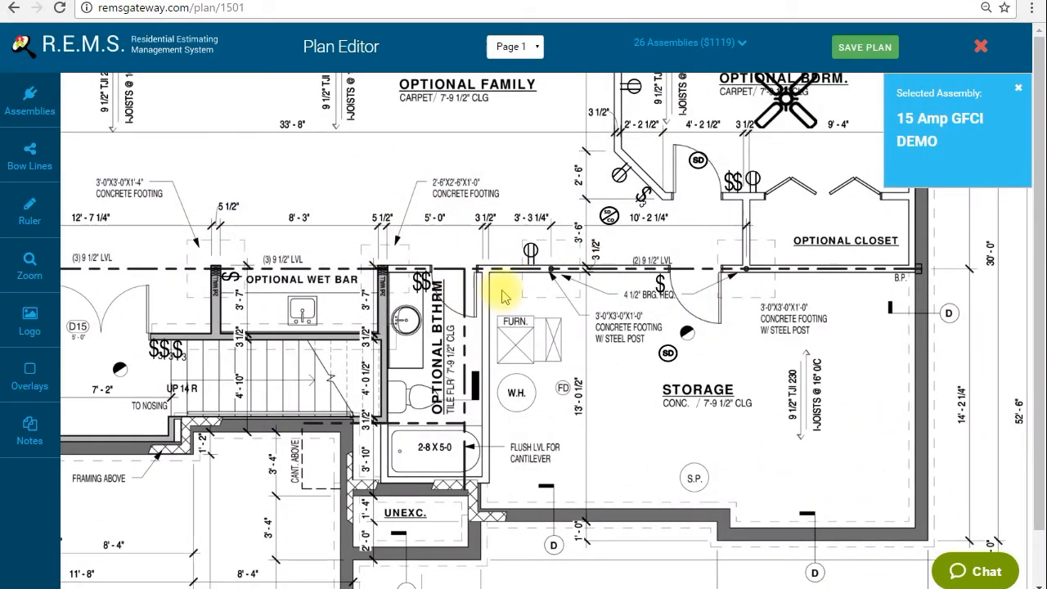
click(583, 303)
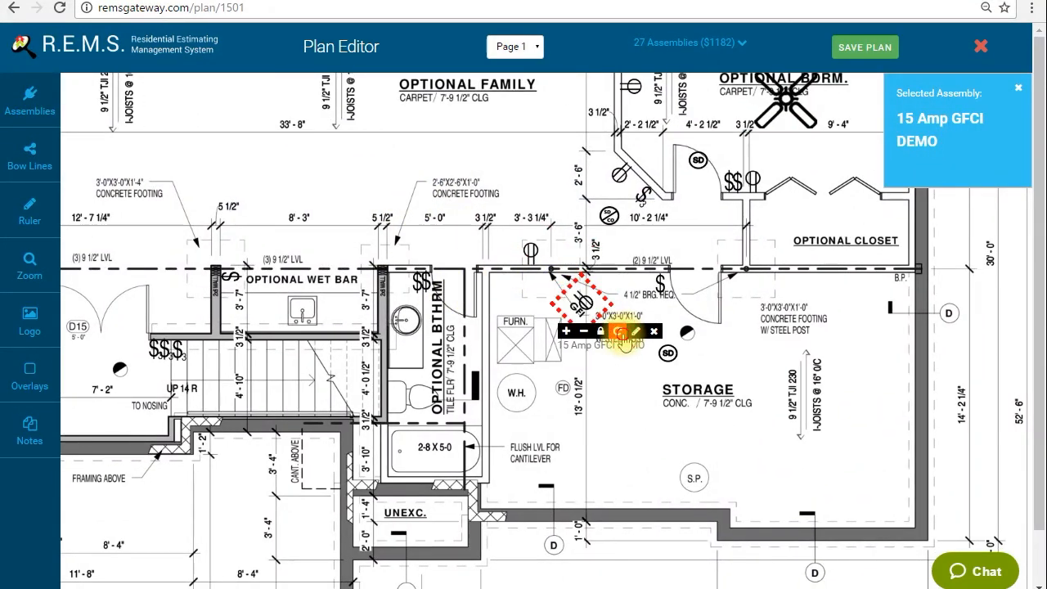
drag(593, 309, 634, 296)
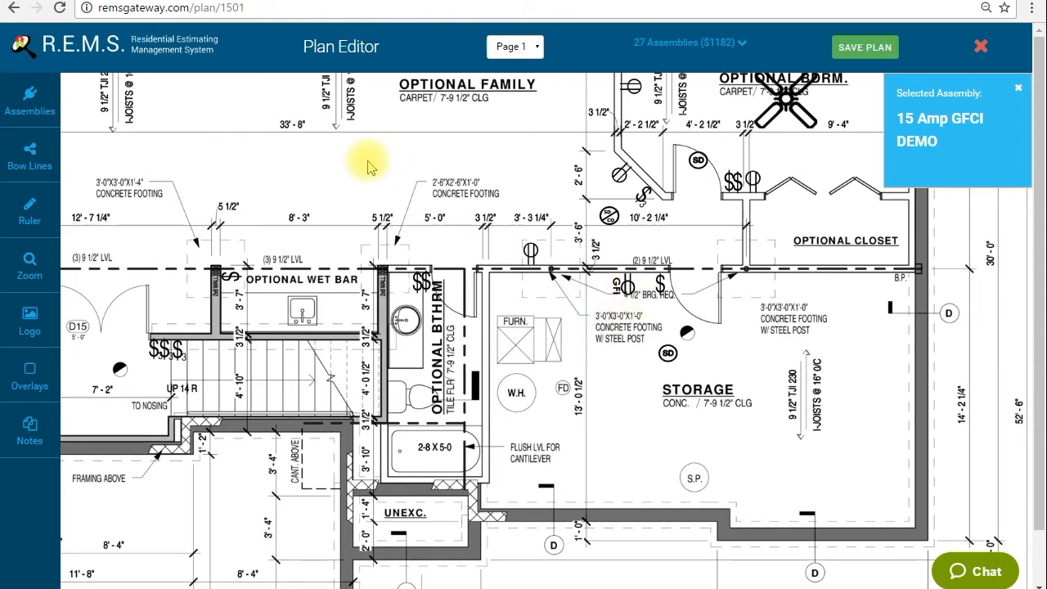
Choose the Fixture Opening DEMO assembly and place one in the area between the closet and the stairs
drag(369, 162, 451, 238)
drag(429, 163, 517, 213)
drag(435, 269, 470, 256)
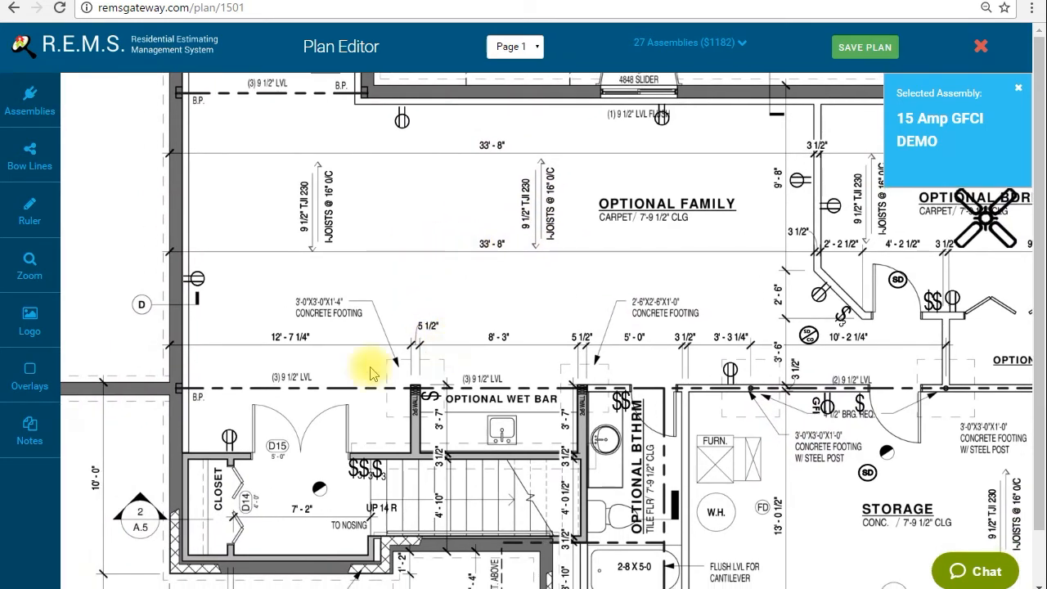
click(30, 97)
scroll(510, 269, down, 6)
scroll(557, 262, up, 1)
scroll(449, 261, down, 1)
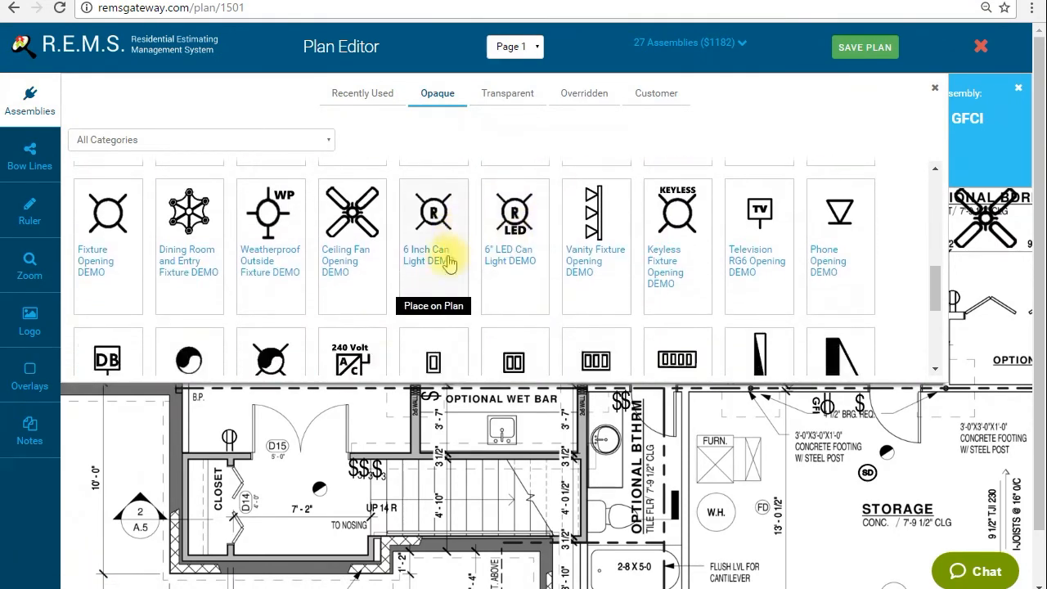
click(105, 234)
click(31, 100)
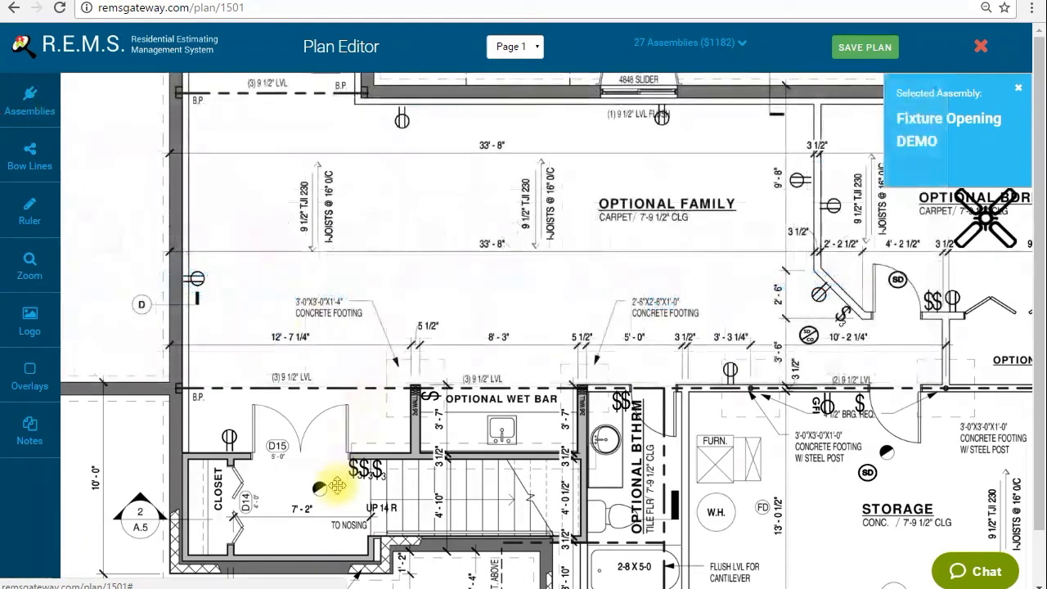
click(285, 480)
Choose the Keyless Fixture Opening DEMO assembly and place two in the storage room, one on each side of the room label
scroll(461, 205, right, 5)
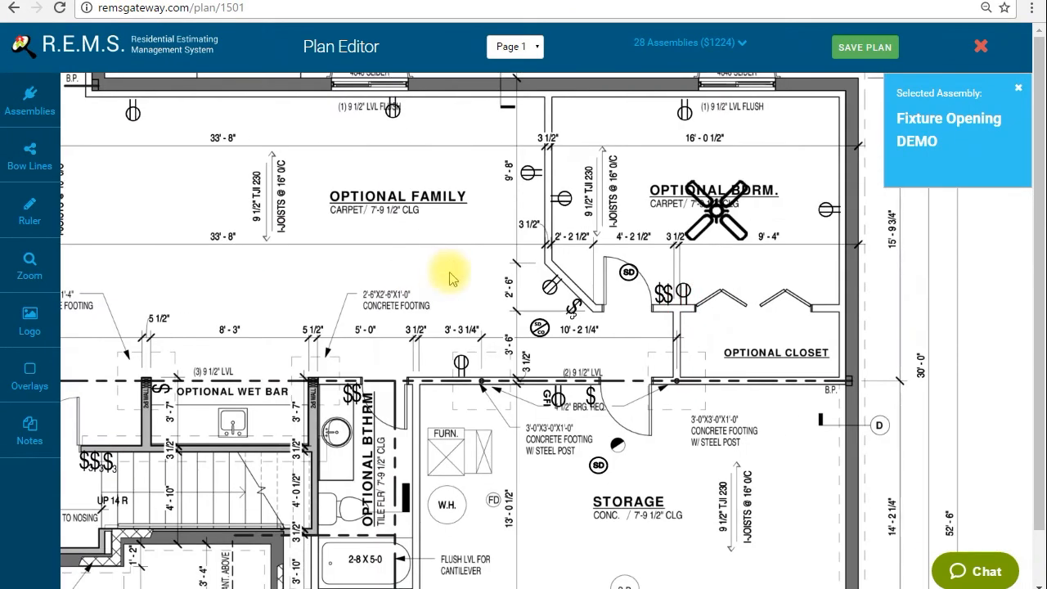
scroll(689, 397, down, 3)
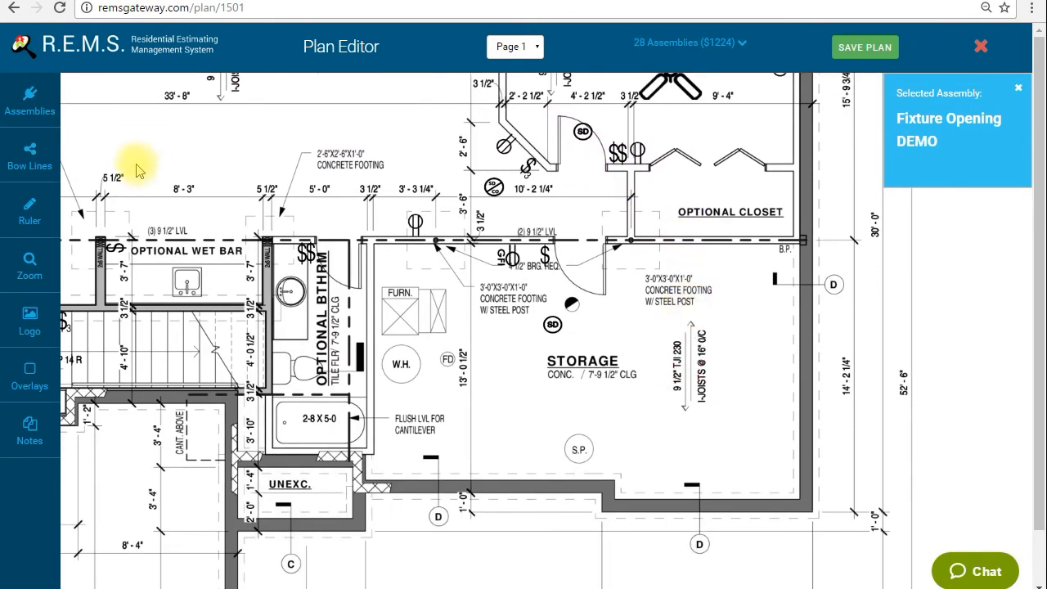
click(29, 100)
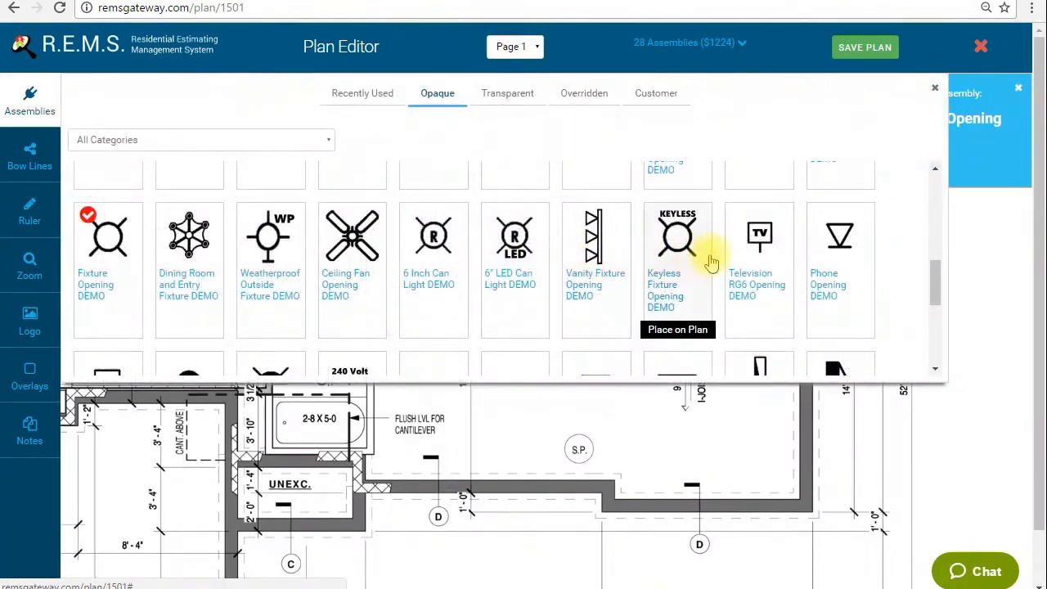
click(669, 241)
click(29, 94)
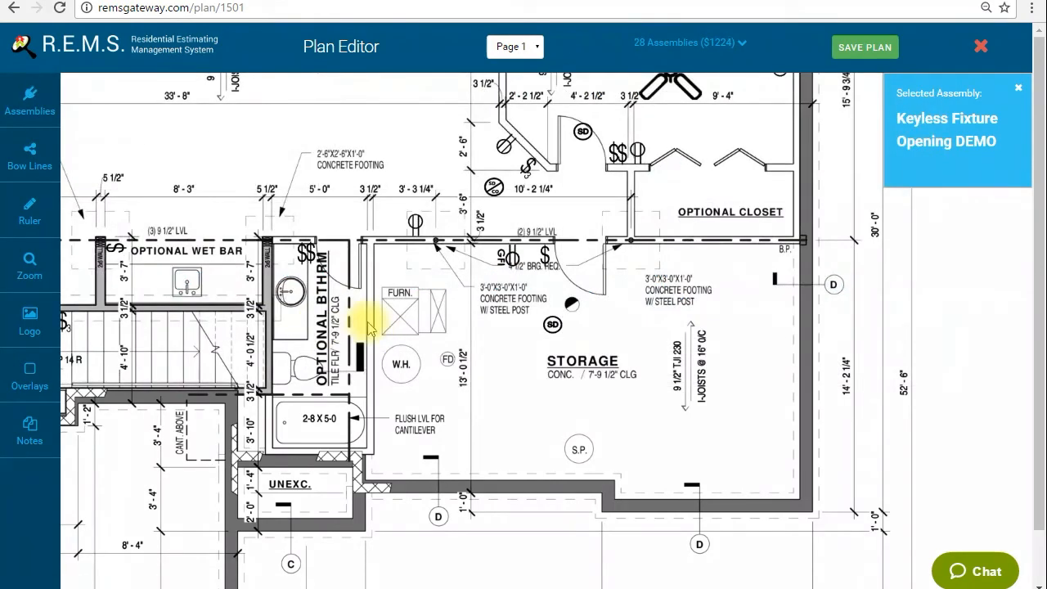
click(458, 352)
drag(461, 347, 491, 347)
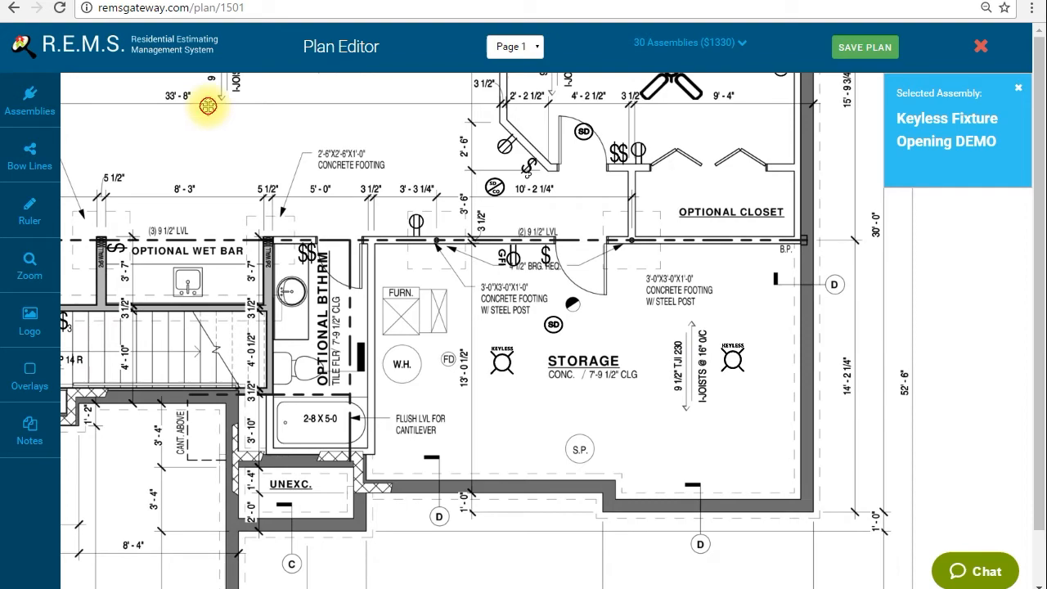
Choose the 6 Inch Can Light DEMO assembly and place a row of four along the window-wall side of the family room
drag(206, 104, 320, 244)
drag(214, 195, 475, 197)
click(29, 107)
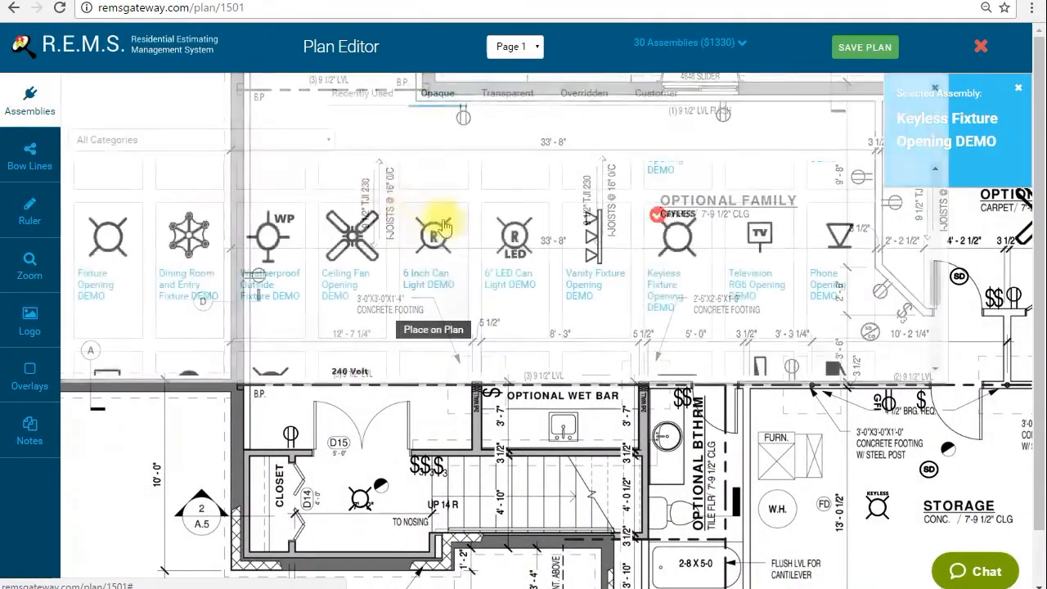
scroll(441, 237, down, 2)
click(430, 270)
click(30, 103)
click(296, 184)
drag(307, 182, 401, 161)
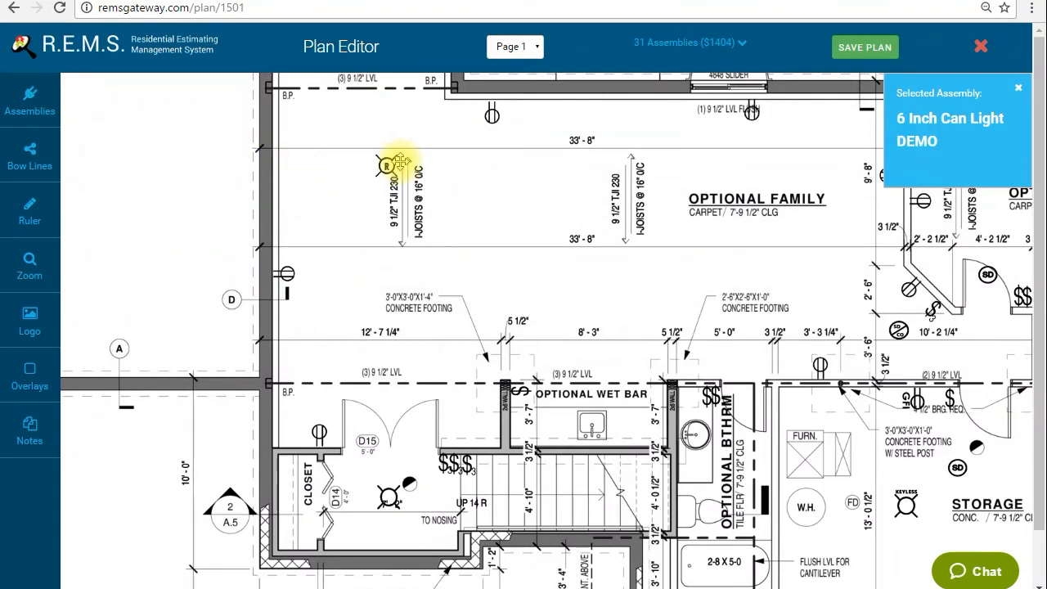
click(406, 155)
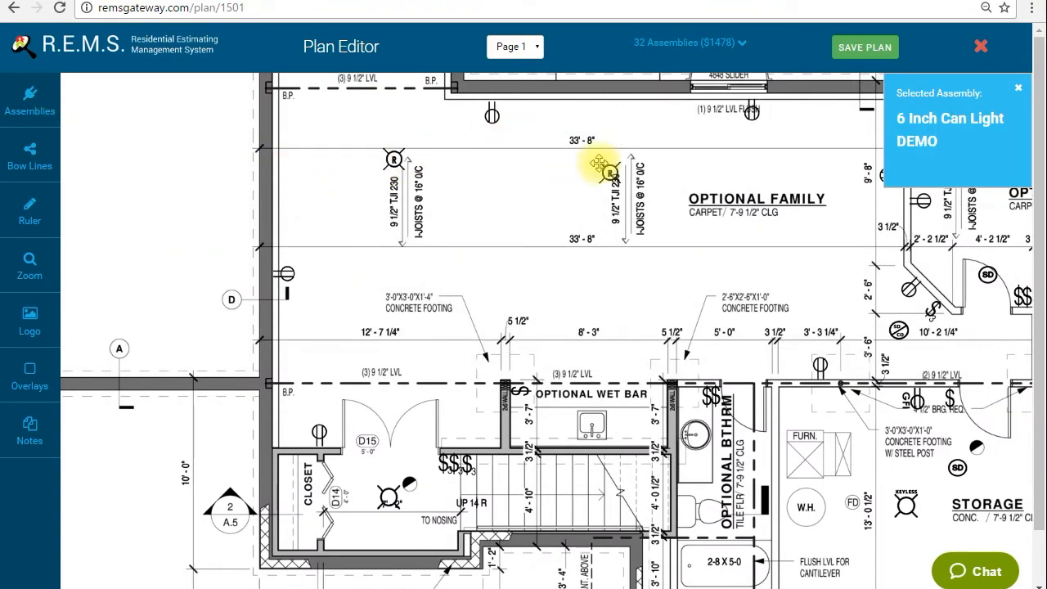
drag(708, 210, 530, 221)
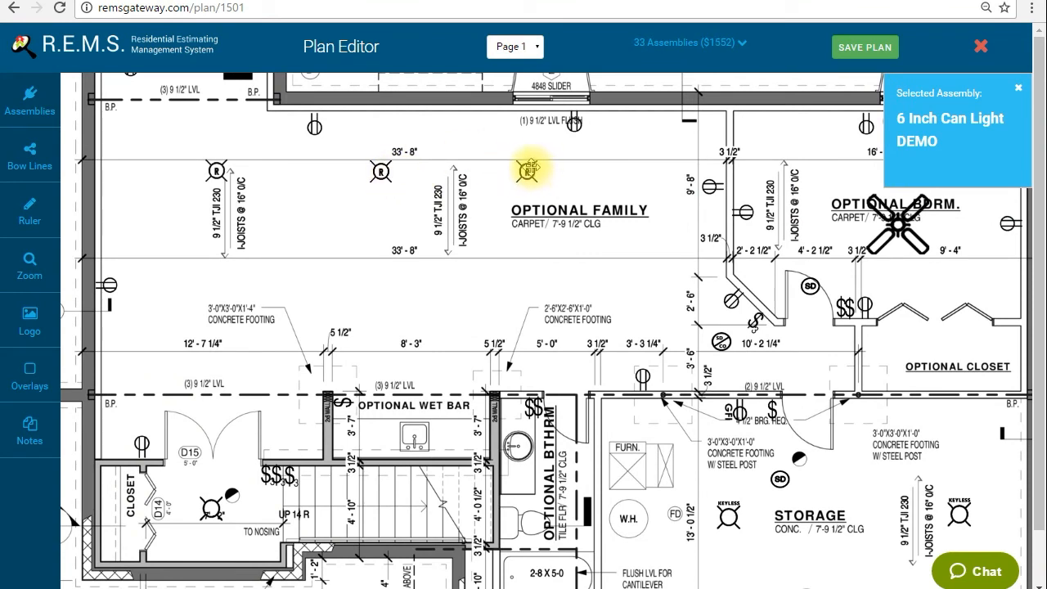
Place a second row of four 6 inch can lights along the wet bar side of the family room
click(202, 269)
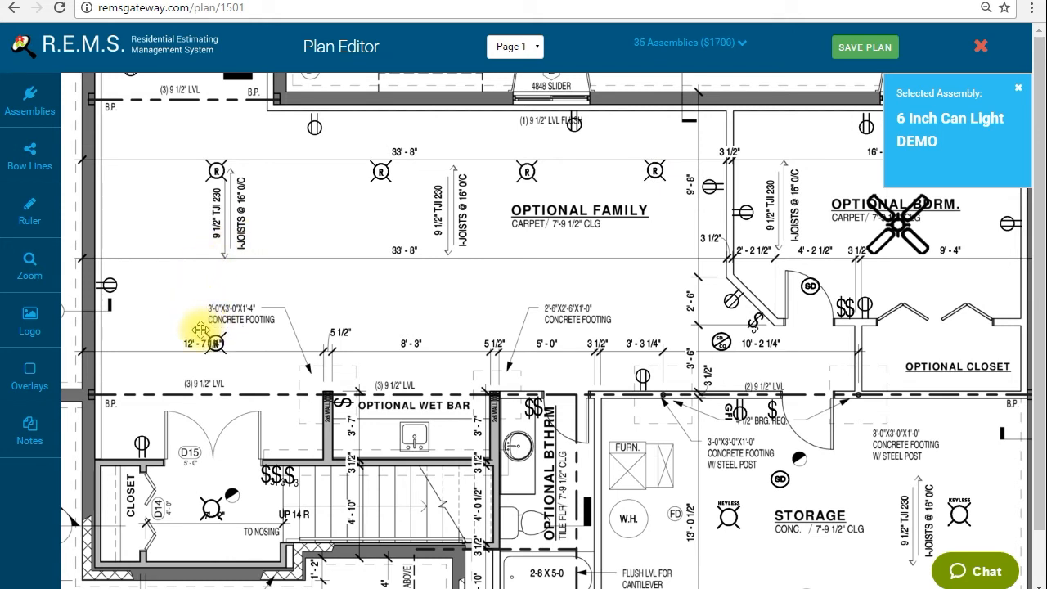
click(351, 307)
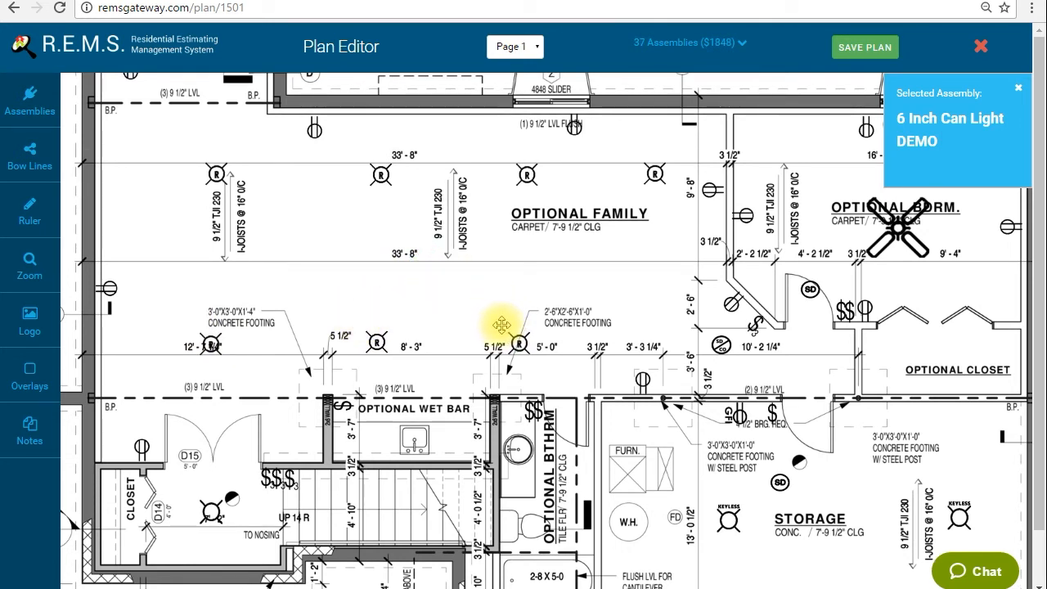
click(637, 325)
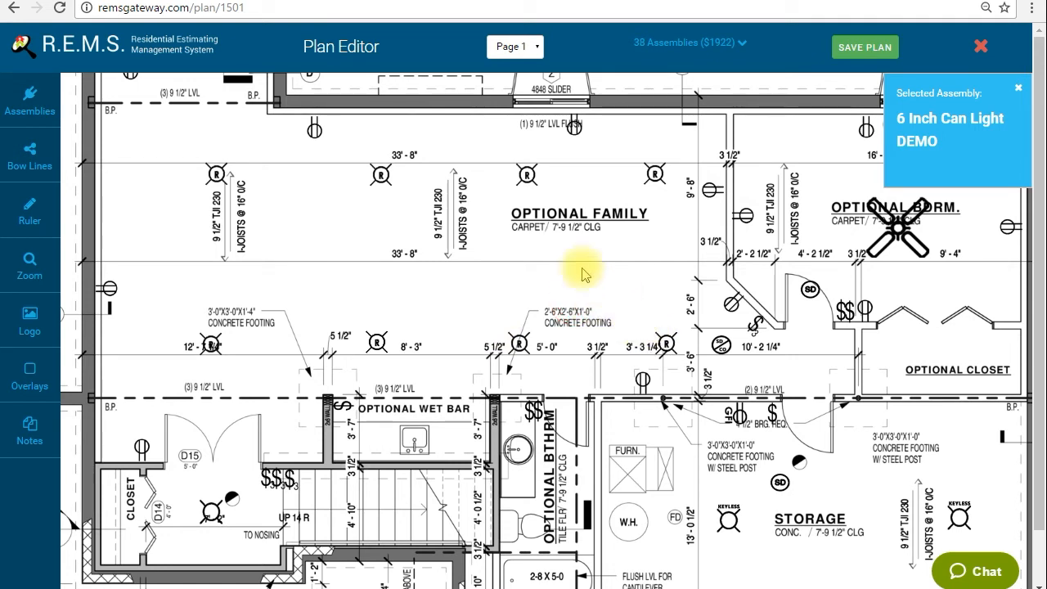
Look over the placed lights, switches and receptacles across the floor plan
click(403, 239)
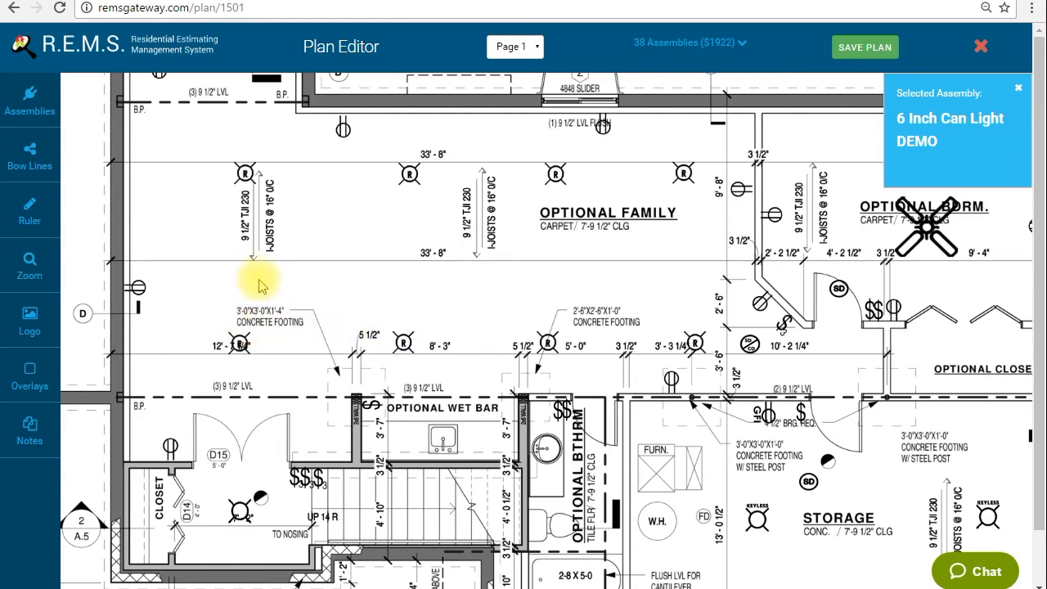
drag(310, 267, 335, 277)
drag(444, 289, 379, 269)
drag(521, 273, 499, 251)
drag(420, 439, 442, 331)
drag(384, 313, 409, 387)
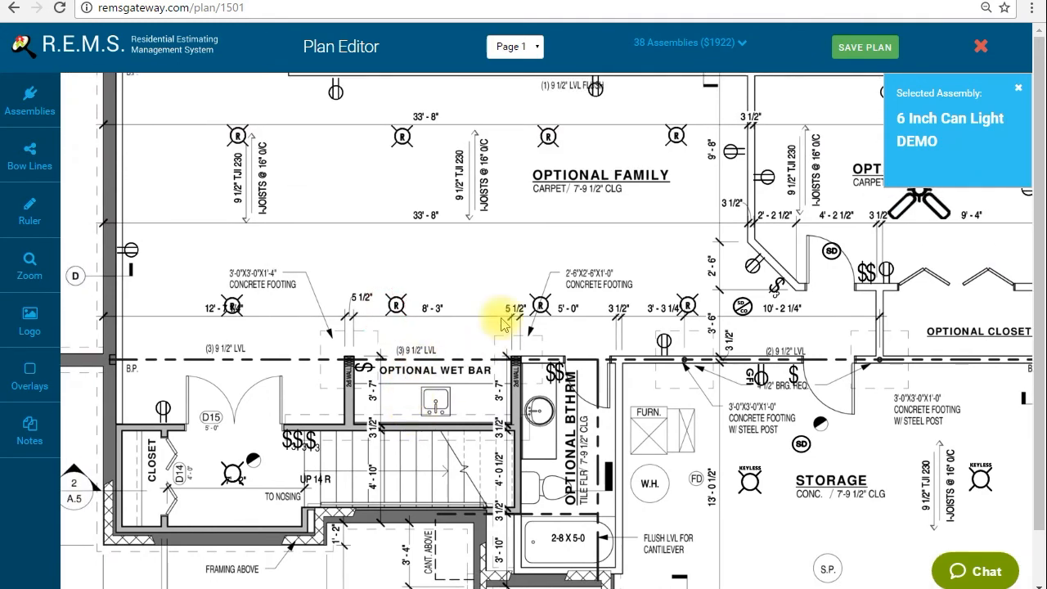
drag(480, 257, 402, 318)
drag(585, 298, 563, 299)
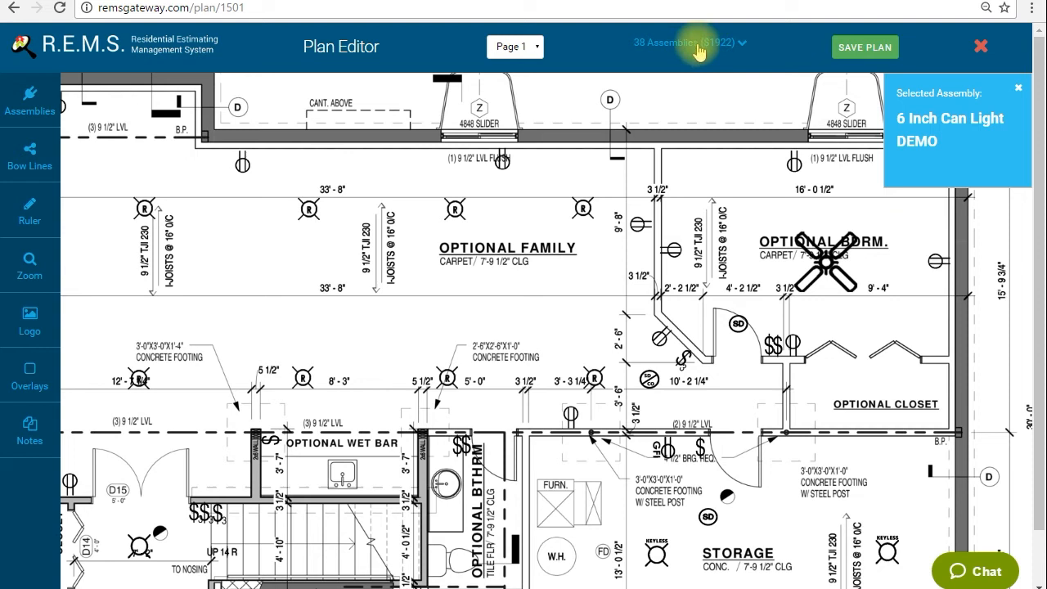
Open the list of assemblies added on the plan and review their quantities, prices and costs
click(741, 43)
scroll(775, 187, down, 2)
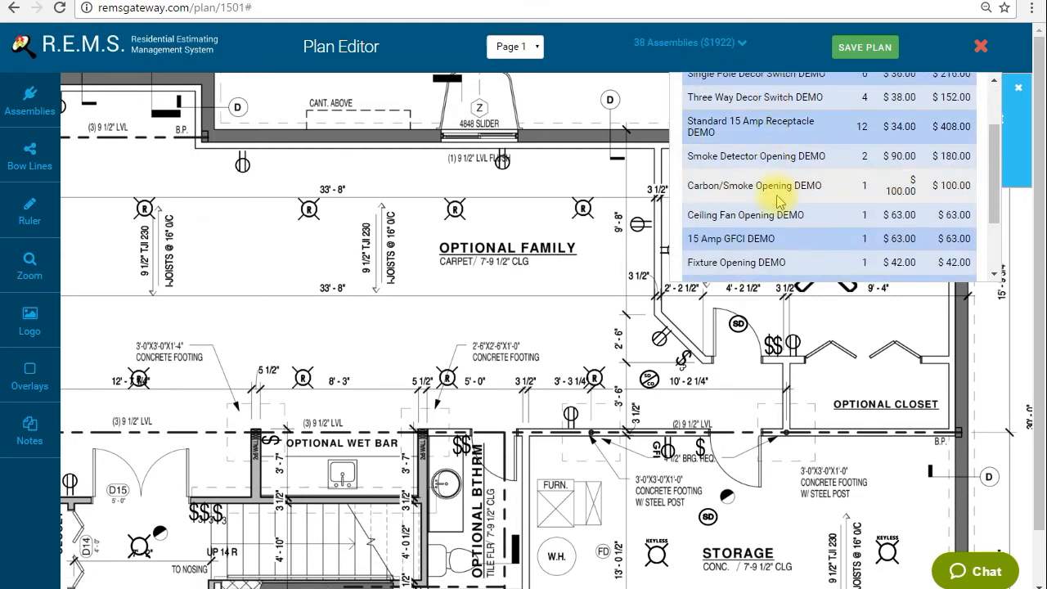
scroll(787, 187, up, 2)
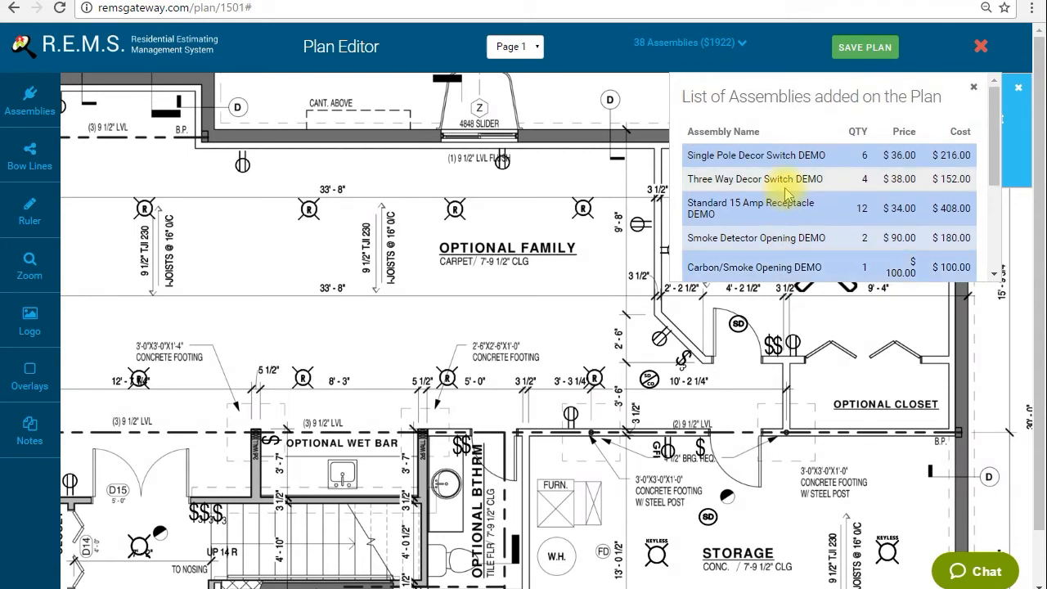
scroll(854, 145, down, 2)
scroll(864, 127, up, 2)
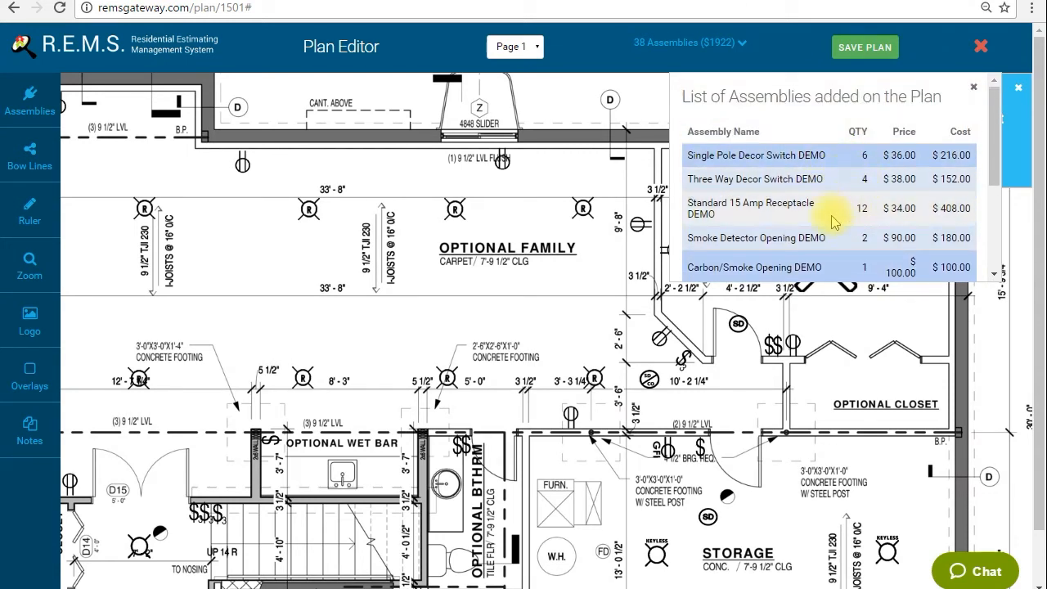
Check the rest of the assemblies list down to its totals, save the plan and close the Plan Editor
scroll(835, 219, down, 2)
scroll(827, 208, down, 1)
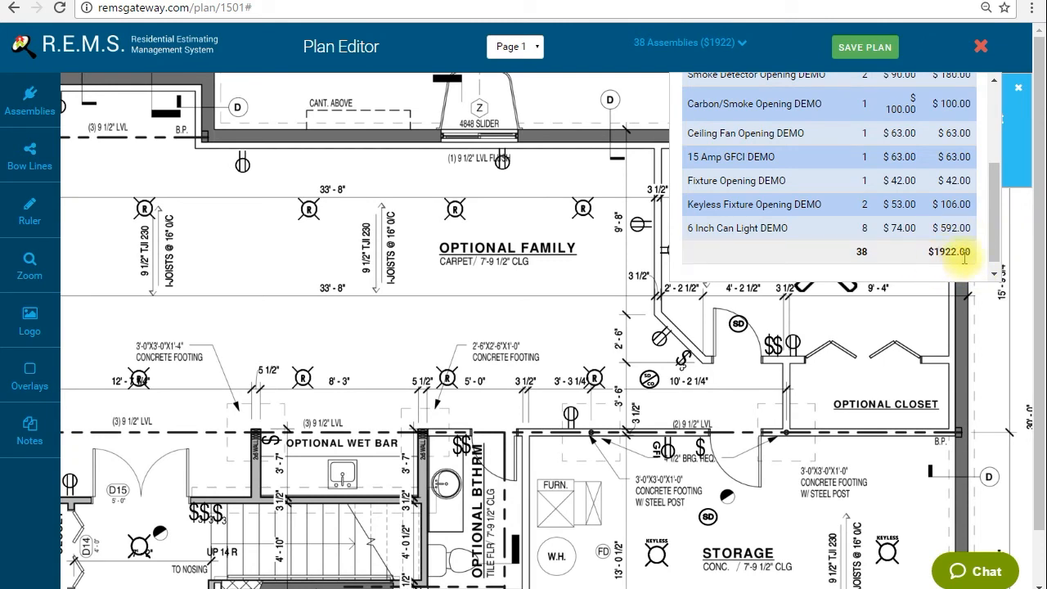
click(847, 49)
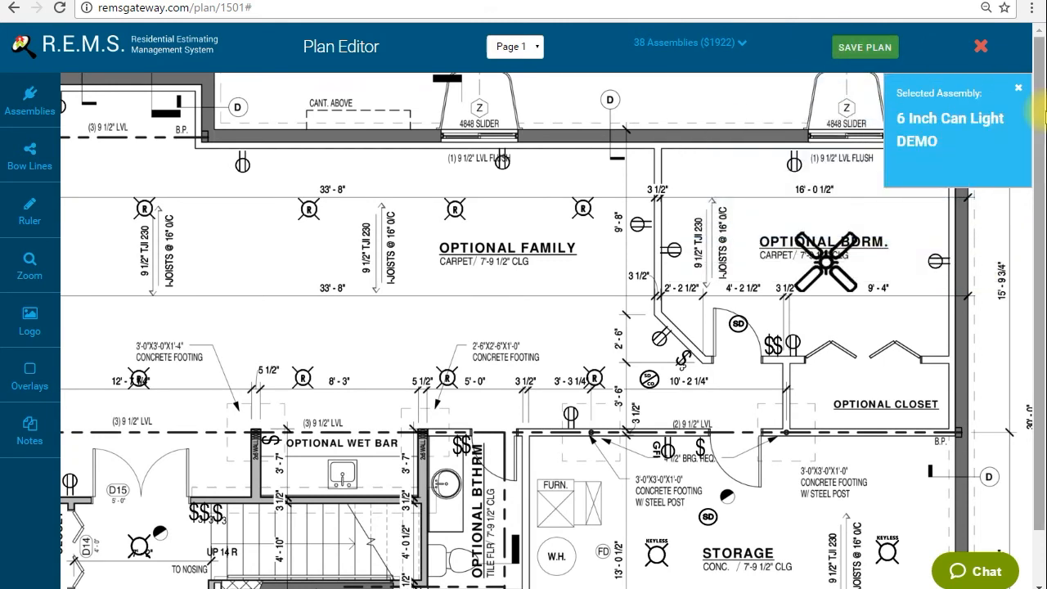
drag(505, 308, 440, 330)
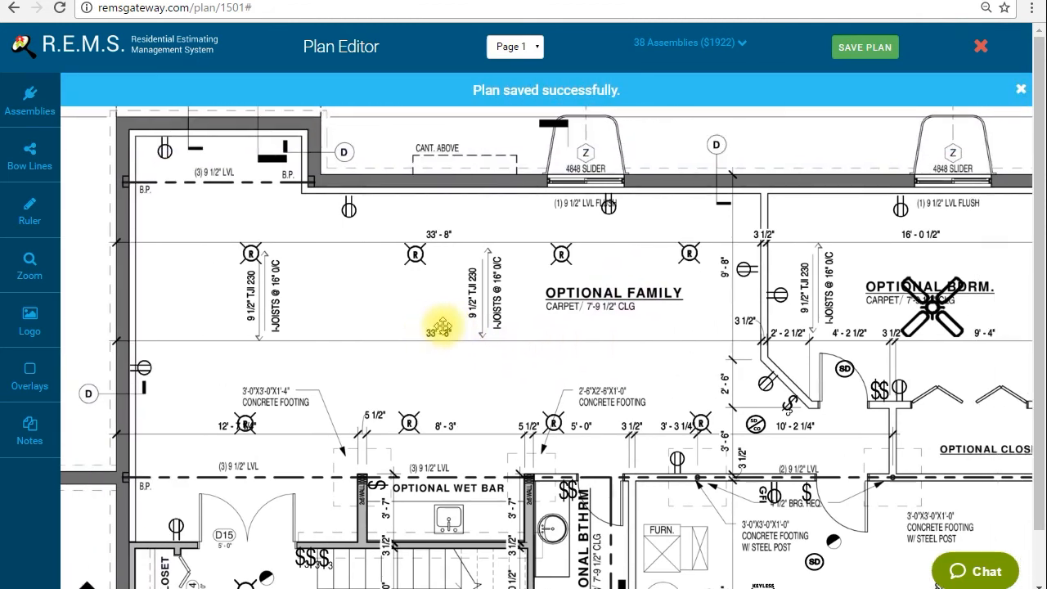
drag(519, 332, 460, 292)
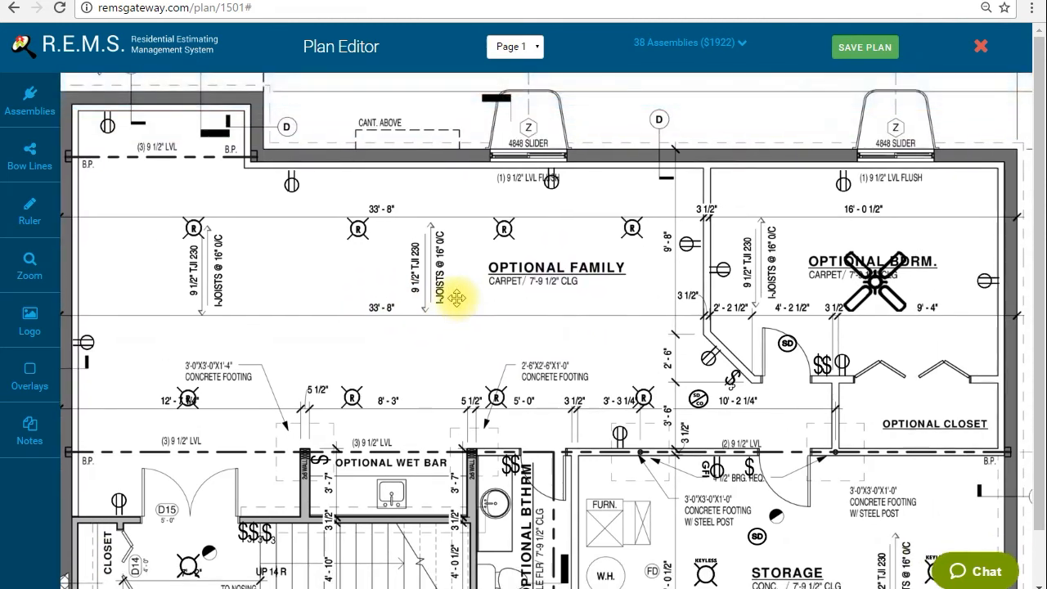
click(979, 50)
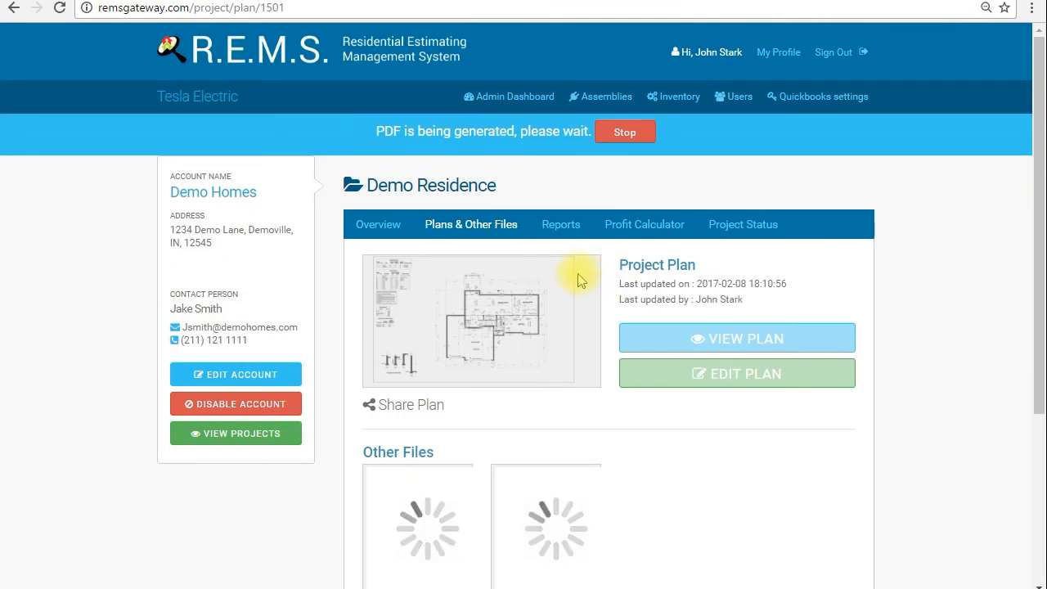
Open the General Estimate Report from the Demo Residence project's reports
click(564, 229)
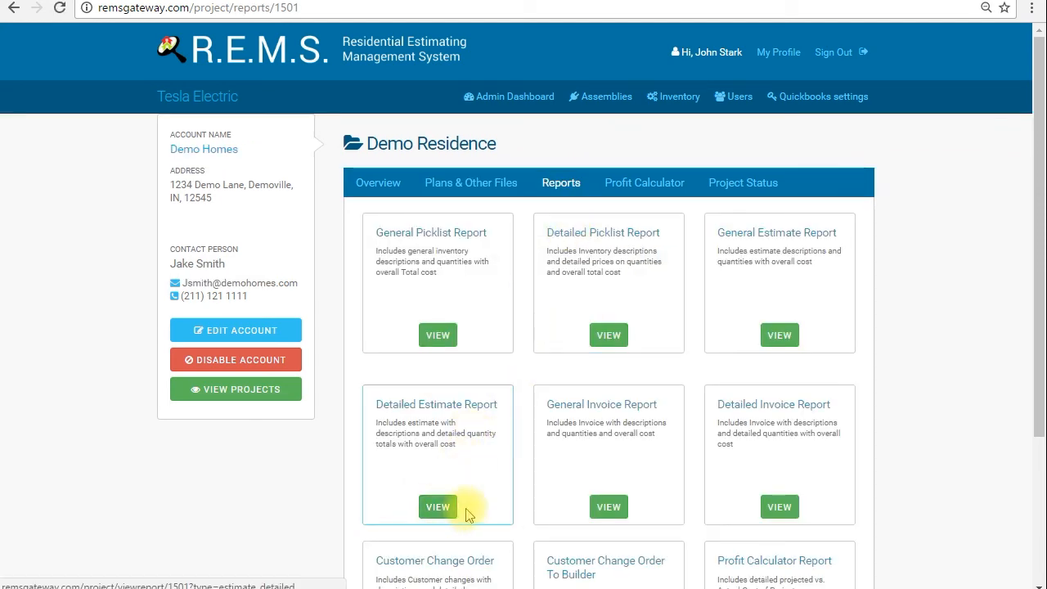
click(793, 333)
click(686, 303)
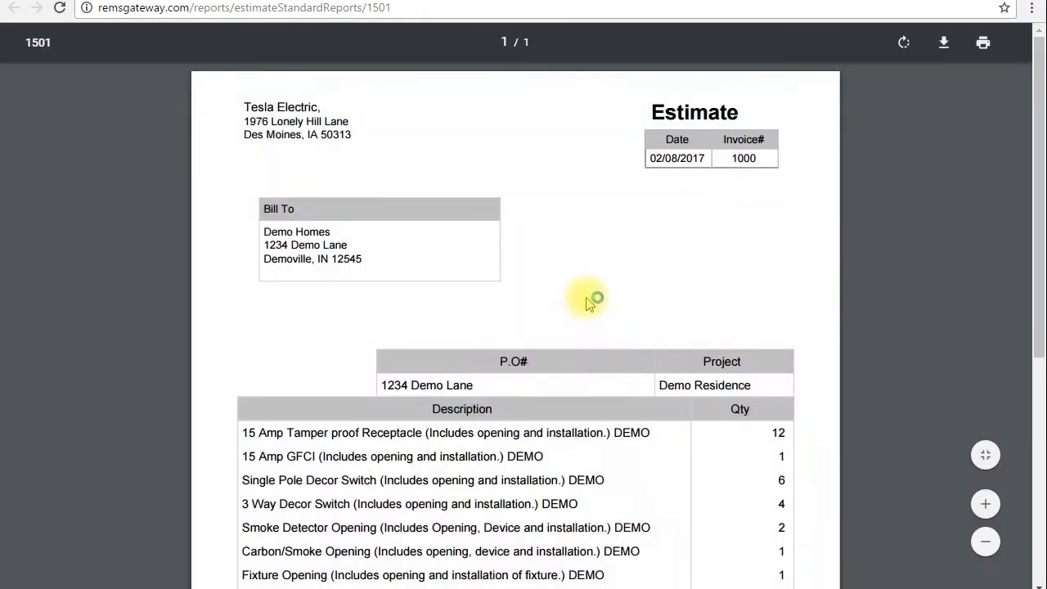
Examine the estimate's billing header, project details, item descriptions, quantities and total, and dismiss the Facebook notification
scroll(549, 285, down, 2)
scroll(544, 282, up, 2)
scroll(542, 283, down, 1)
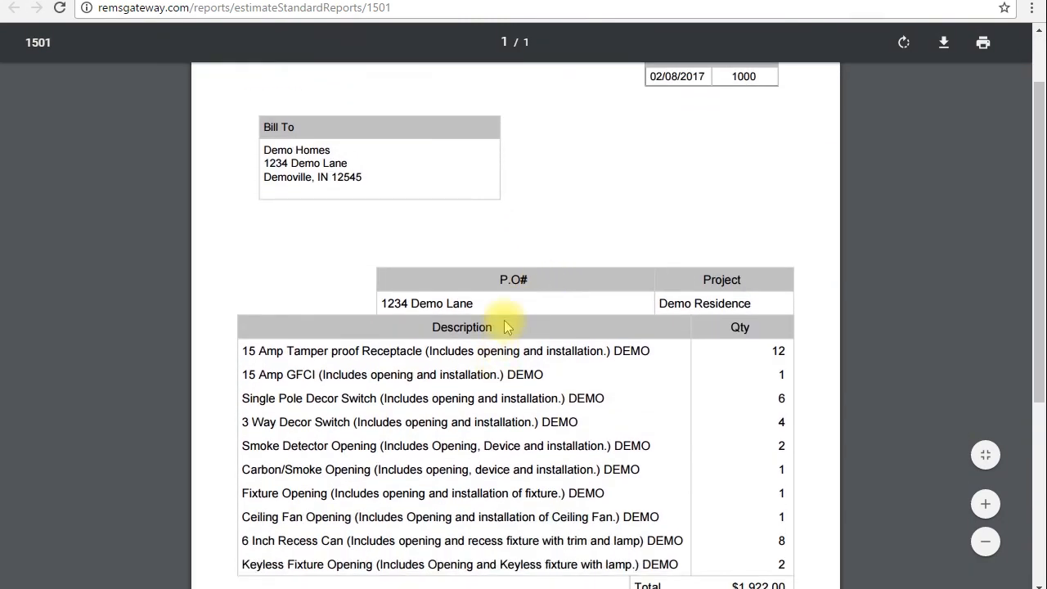
scroll(516, 319, up, 1)
scroll(540, 278, down, 2)
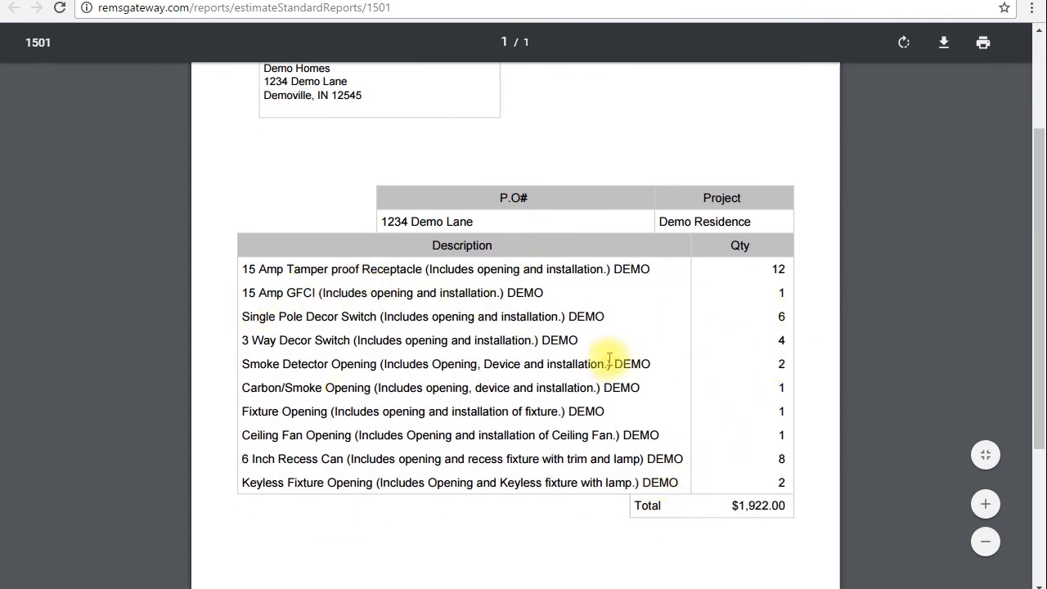
scroll(608, 357, up, 1)
scroll(619, 327, down, 2)
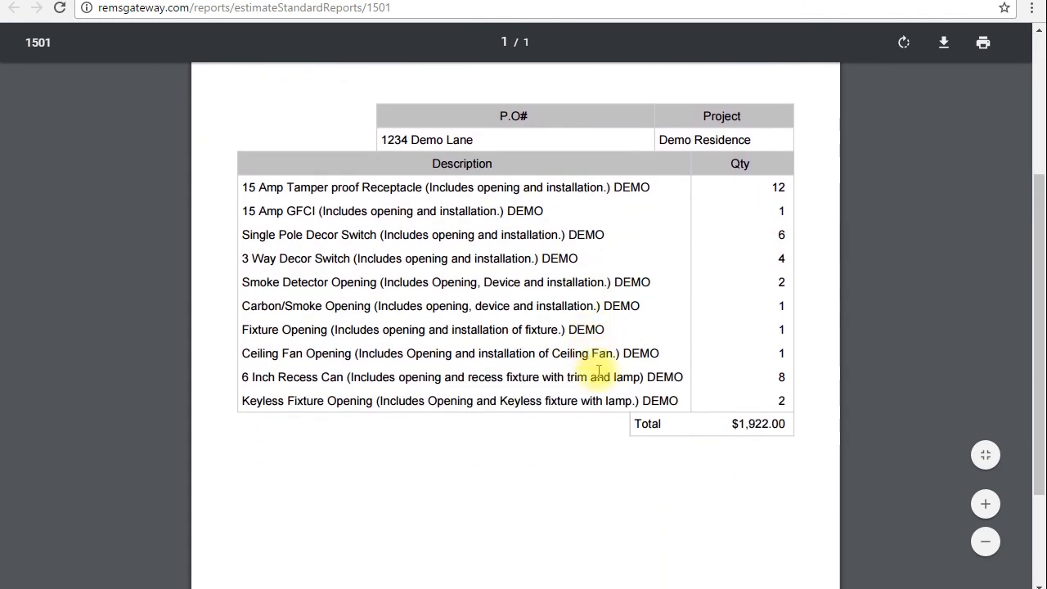
scroll(600, 369, up, 2)
scroll(591, 354, down, 1)
scroll(591, 347, up, 1)
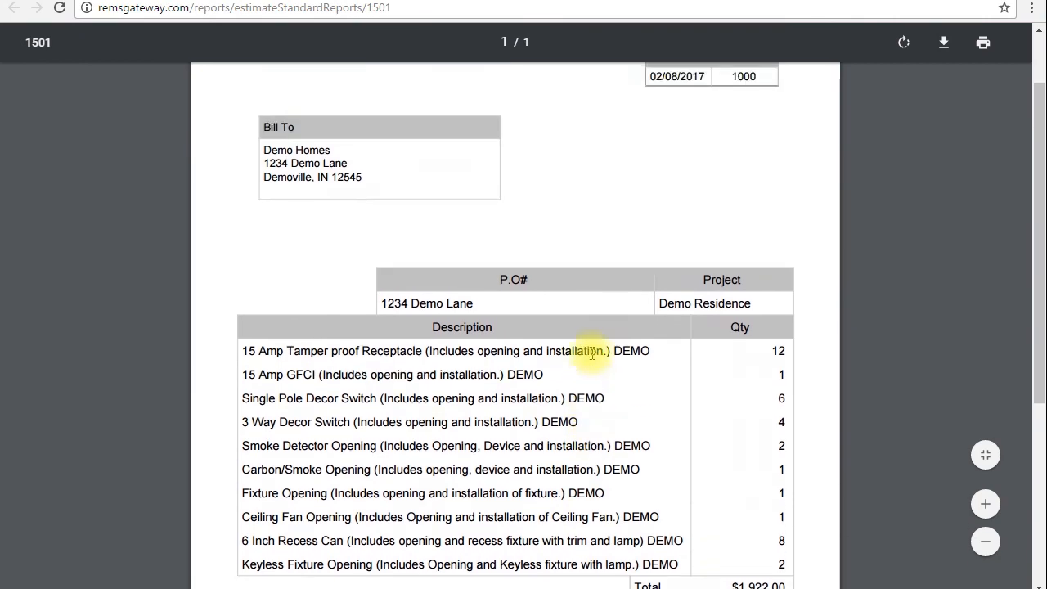
scroll(656, 271, up, 1)
scroll(657, 276, down, 3)
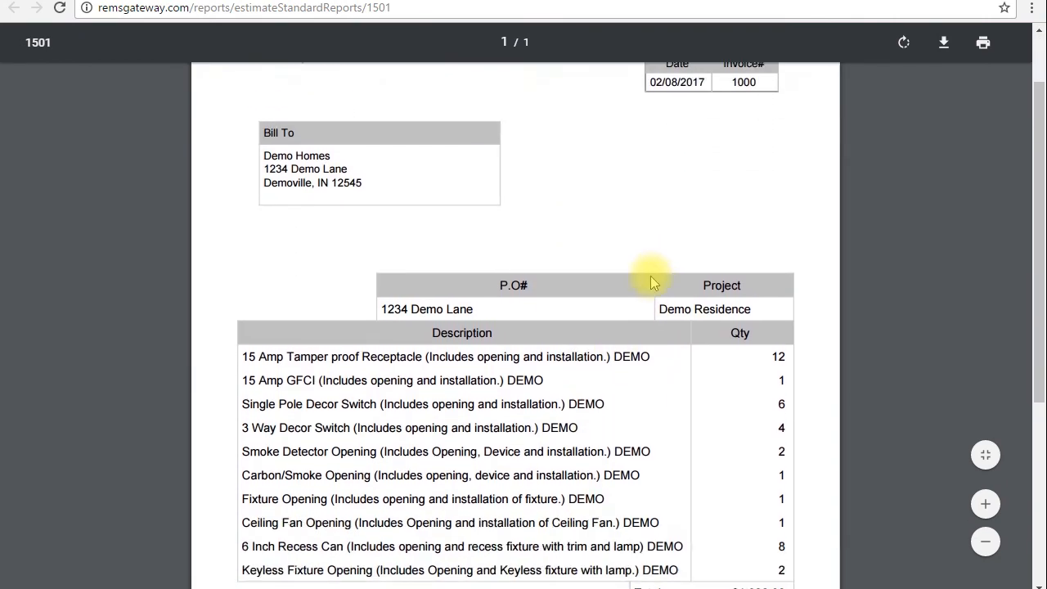
scroll(628, 304, down, 1)
scroll(629, 297, up, 2)
scroll(544, 261, up, 1)
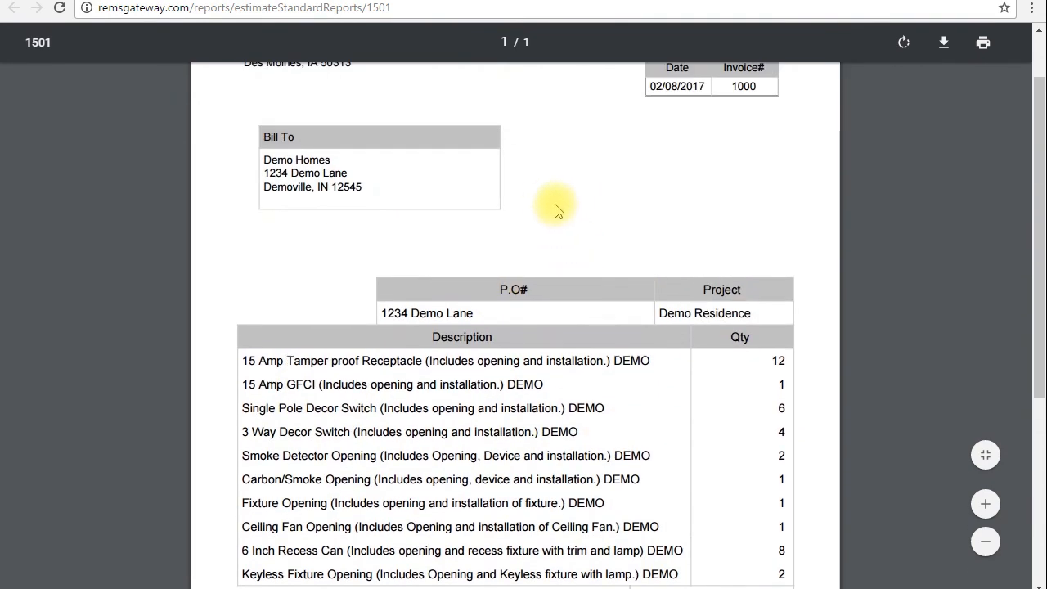
scroll(515, 189, up, 1)
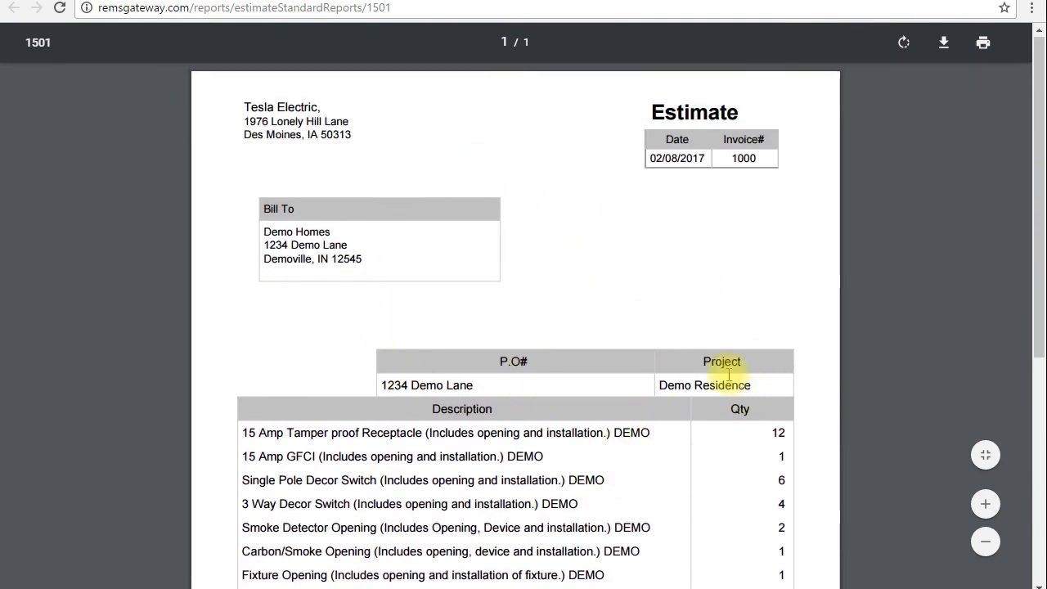
scroll(695, 376, down, 2)
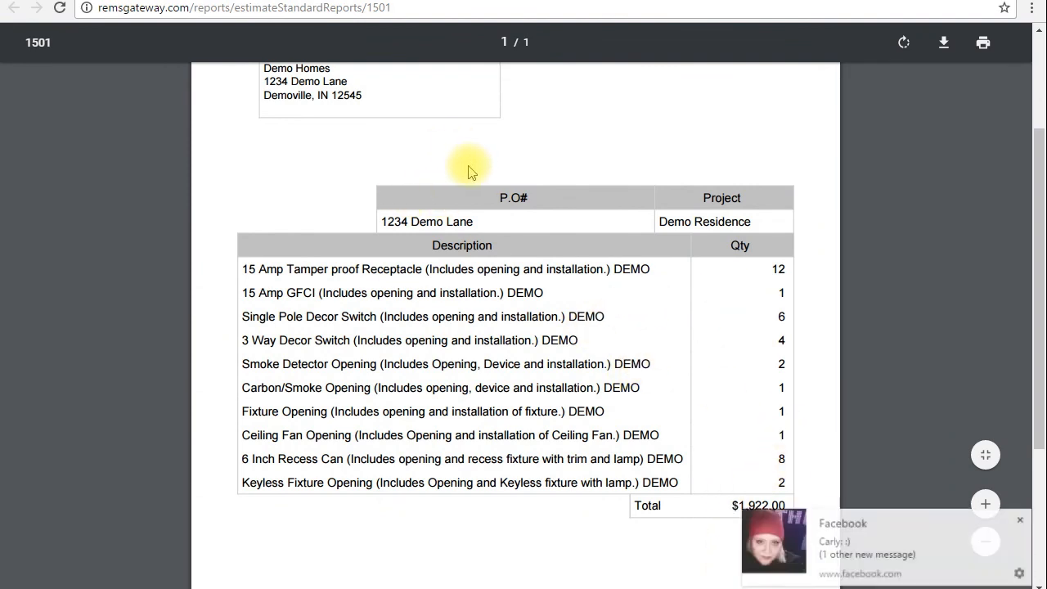
click(1025, 521)
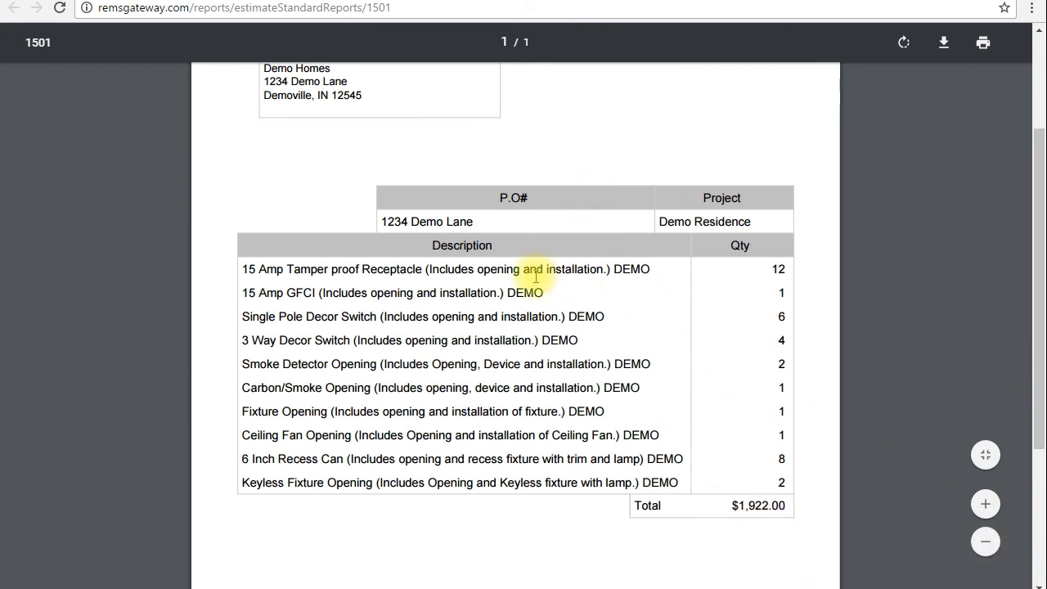